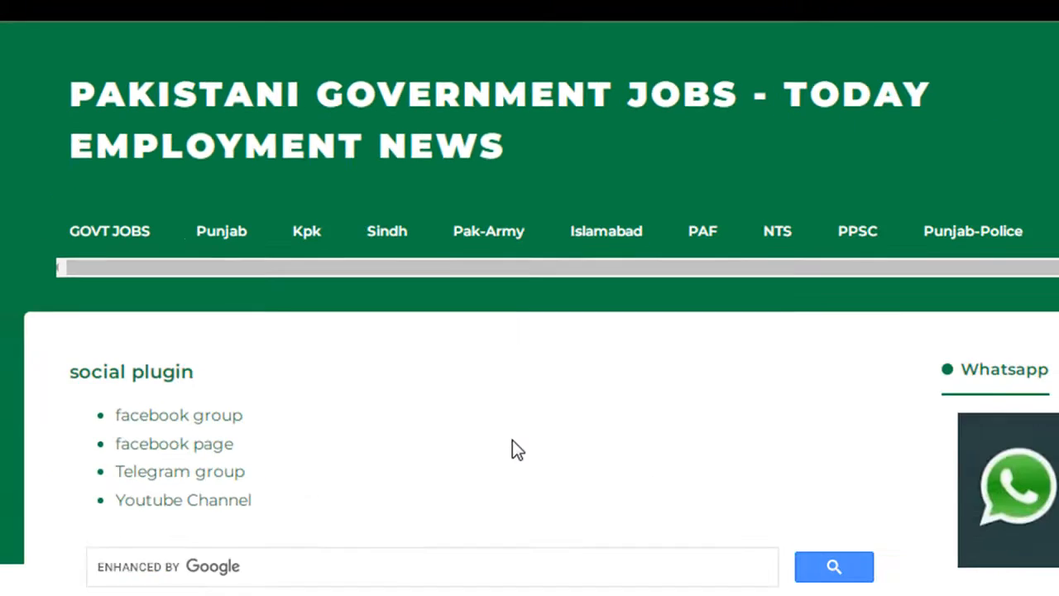
Find the Allama Iqbal Open University Tutor Jobs 2022 post and examine its requirements, dates, vacancies and application instructions.
{"action": "scroll", "coordinate": [406, 319], "scroll_direction": "down", "scroll_amount": 3}
{"action": "scroll", "coordinate": [404, 317], "scroll_direction": "down", "scroll_amount": 2}
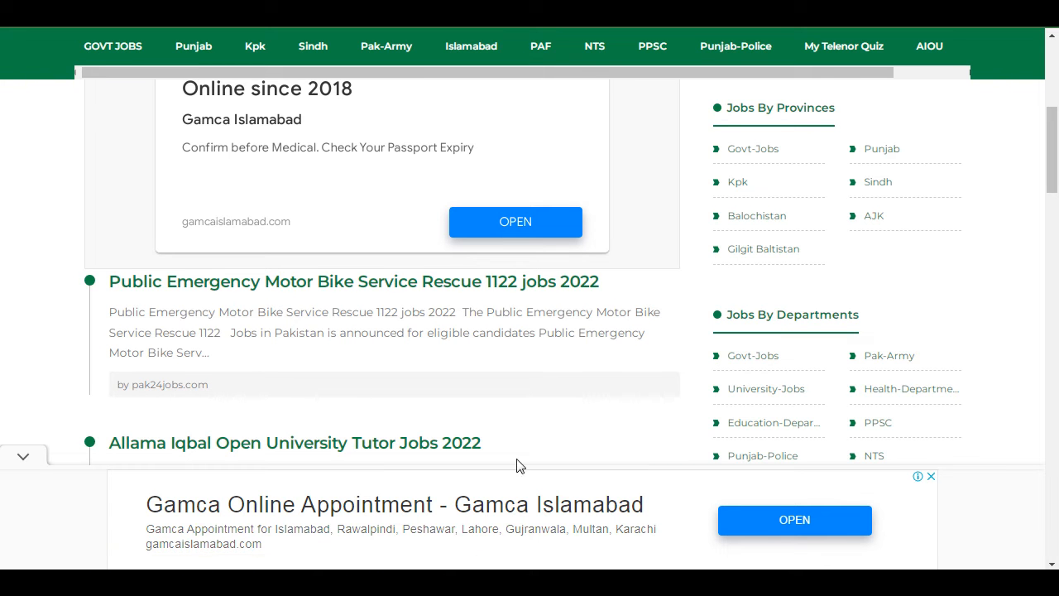
{"action": "scroll", "coordinate": [329, 334], "scroll_direction": "down", "scroll_amount": 2}
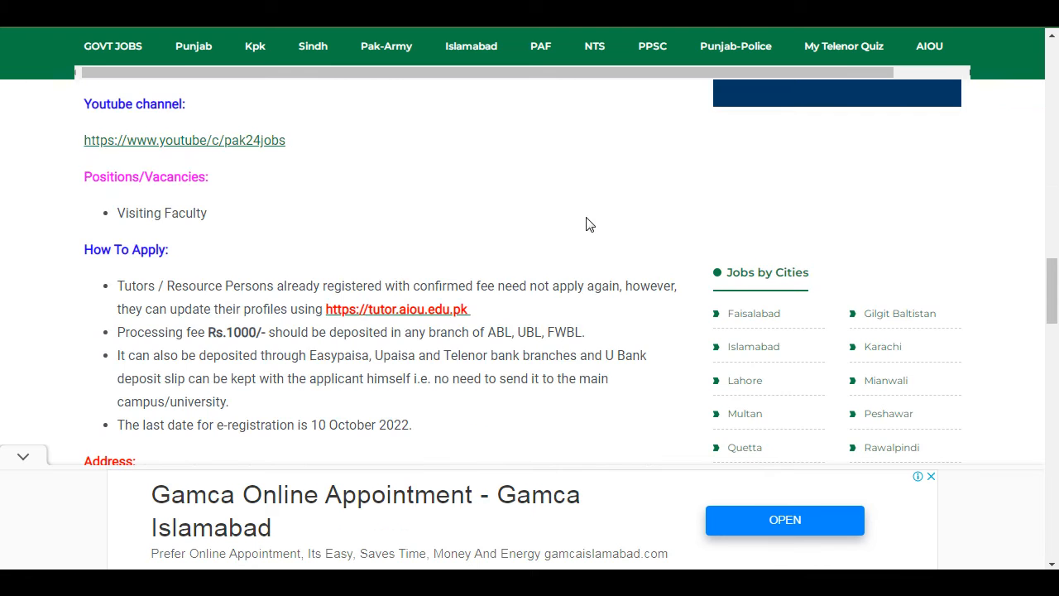
{"action": "scroll", "coordinate": [584, 221], "scroll_direction": "down", "scroll_amount": 2}
{"action": "scroll", "coordinate": [578, 224], "scroll_direction": "up", "scroll_amount": 3}
{"action": "scroll", "coordinate": [473, 206], "scroll_direction": "up", "scroll_amount": 8}
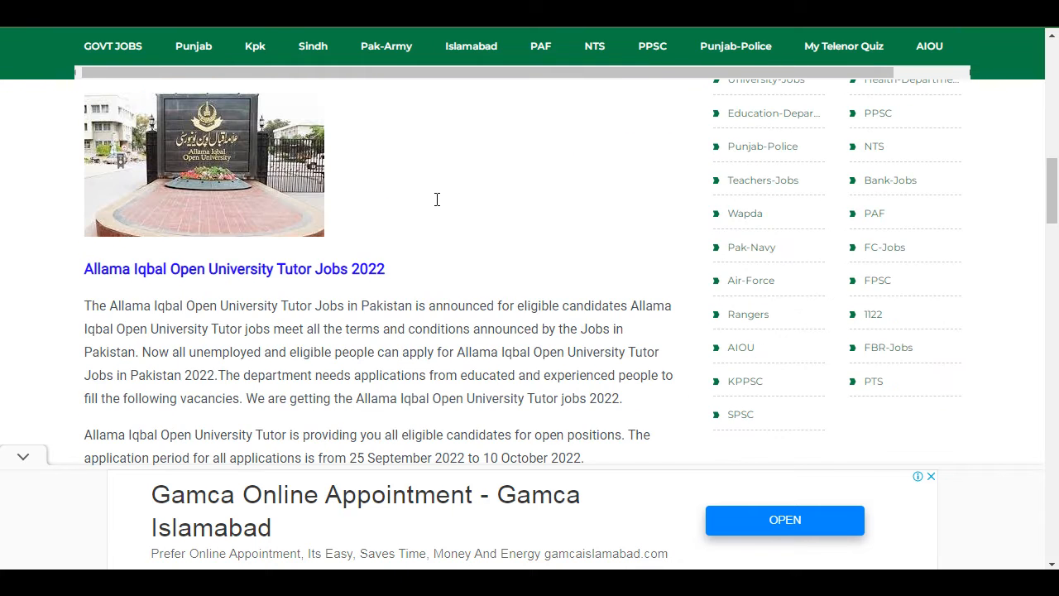
{"action": "scroll", "coordinate": [434, 205], "scroll_direction": "down", "scroll_amount": 2}
{"action": "scroll", "coordinate": [434, 205], "scroll_direction": "down", "scroll_amount": 1}
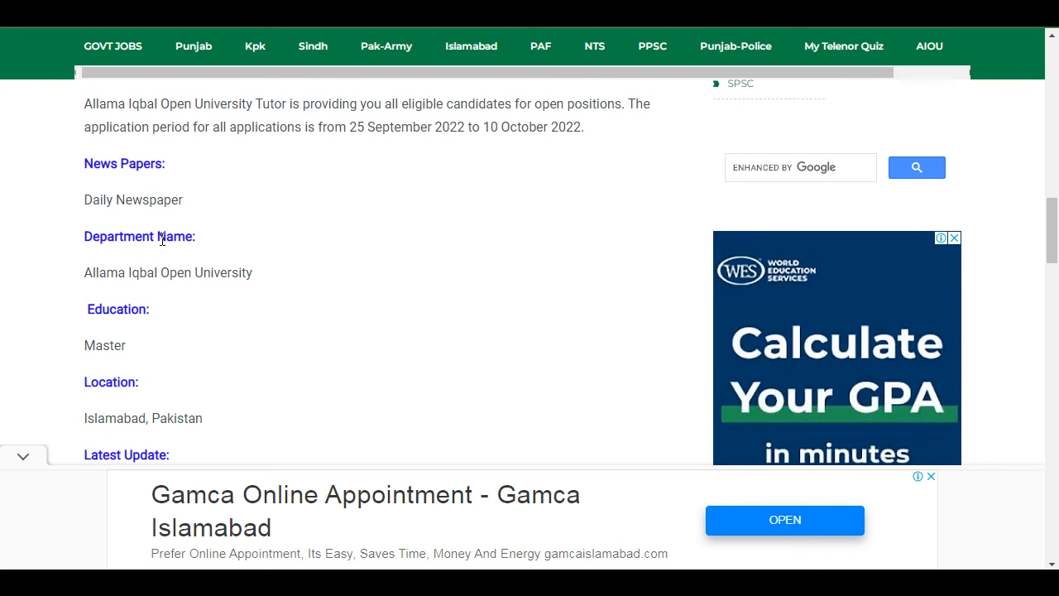
{"action": "scroll", "coordinate": [144, 324], "scroll_direction": "down", "scroll_amount": 2}
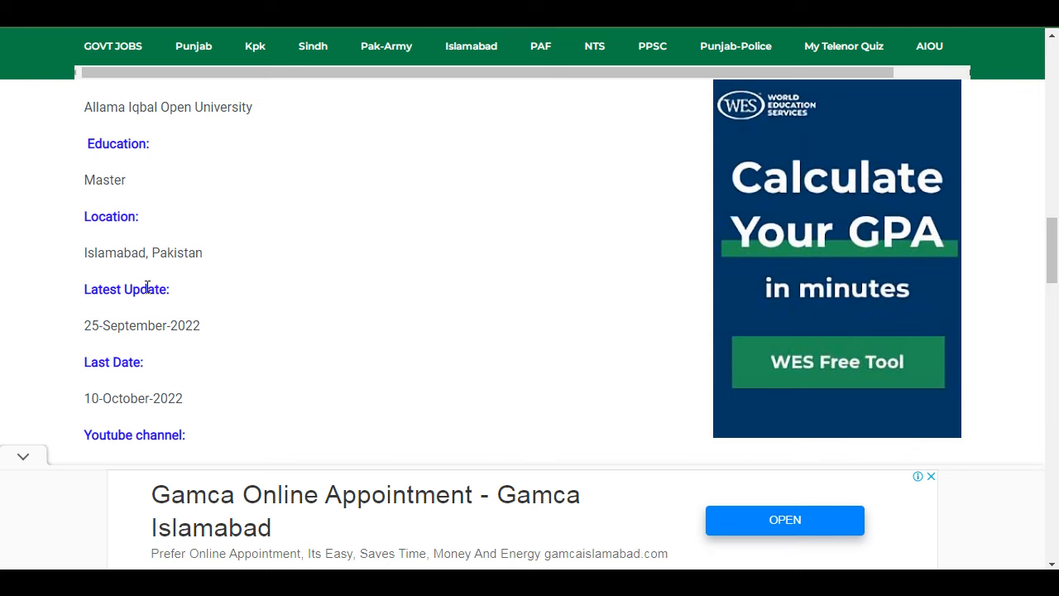
{"action": "scroll", "coordinate": [138, 315], "scroll_direction": "down", "scroll_amount": 1}
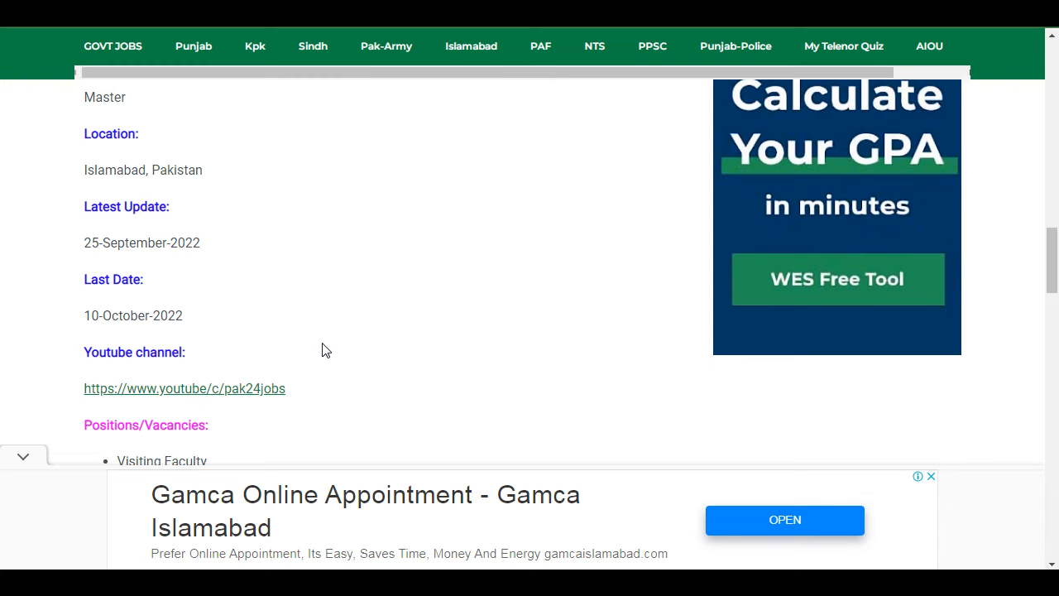
{"action": "scroll", "coordinate": [326, 348], "scroll_direction": "down", "scroll_amount": 1}
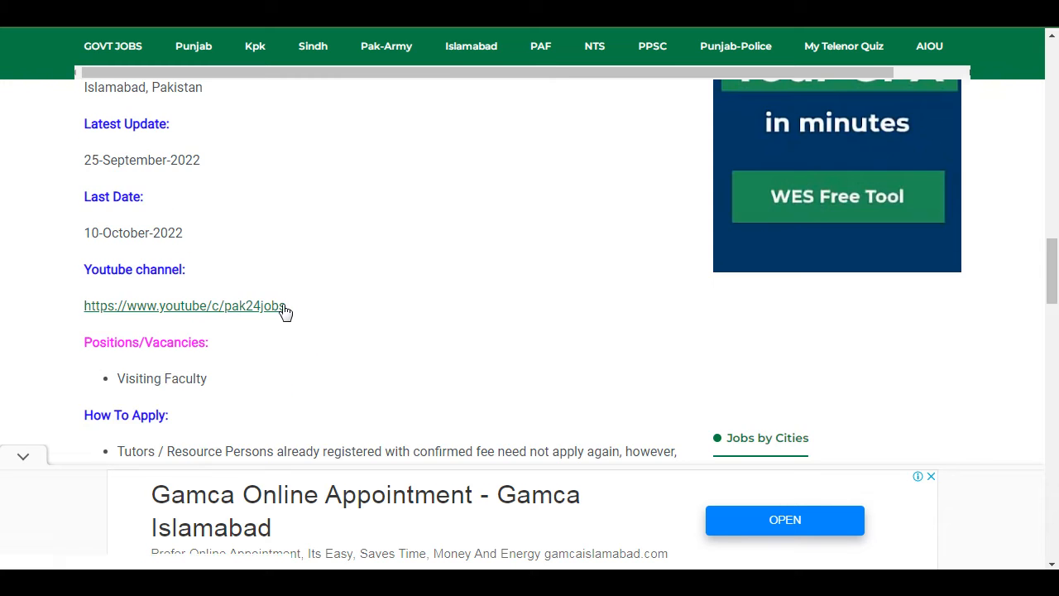
{"action": "scroll", "coordinate": [269, 315], "scroll_direction": "down", "scroll_amount": 2}
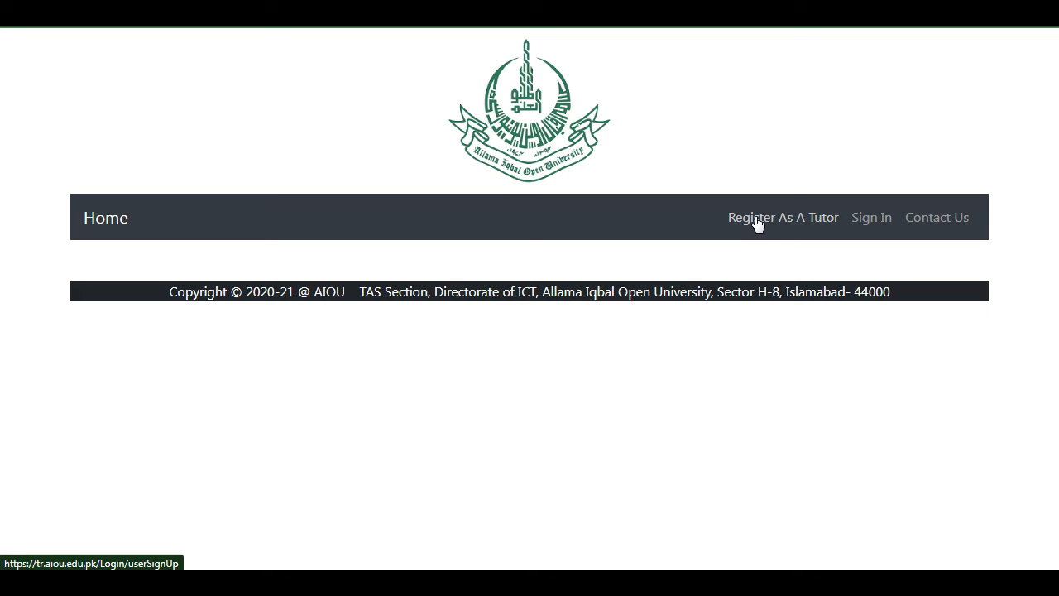
Open the tutor registration sign-up form and review its required fields.
{"action": "left_click", "coordinate": [721, 221]}
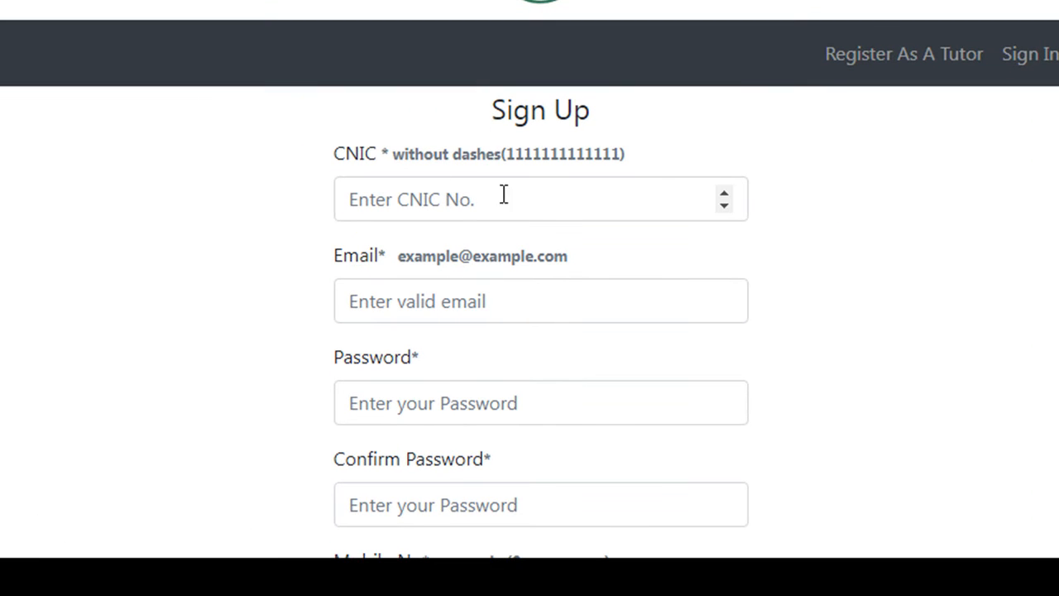
{"action": "scroll", "coordinate": [662, 184], "scroll_direction": "down", "scroll_amount": 3}
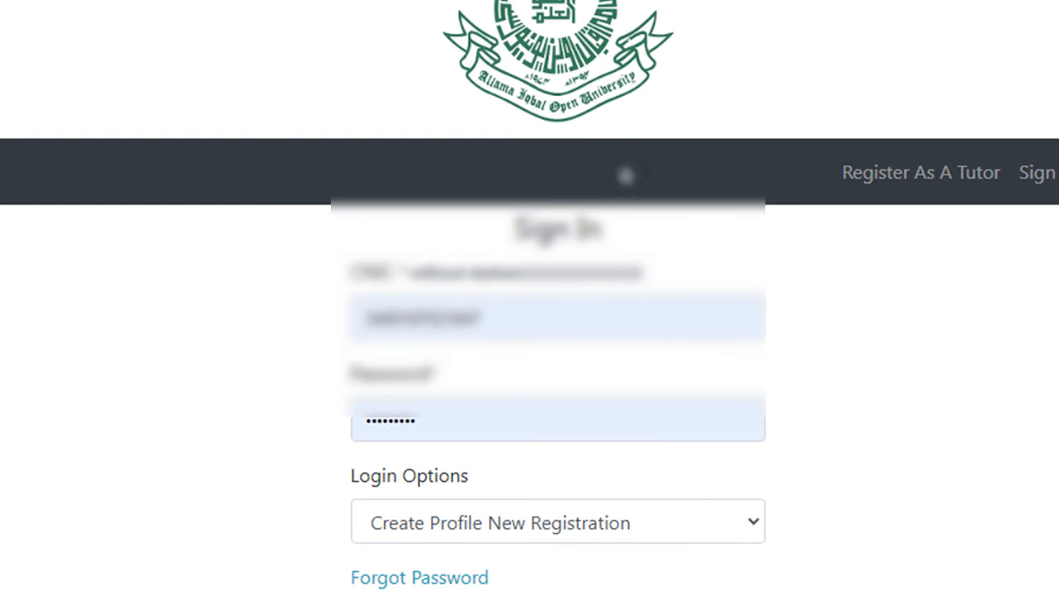
Sign in to the tutor account with the login option Create Profile New Registration.
{"action": "scroll", "coordinate": [568, 253], "scroll_direction": "down", "scroll_amount": 1}
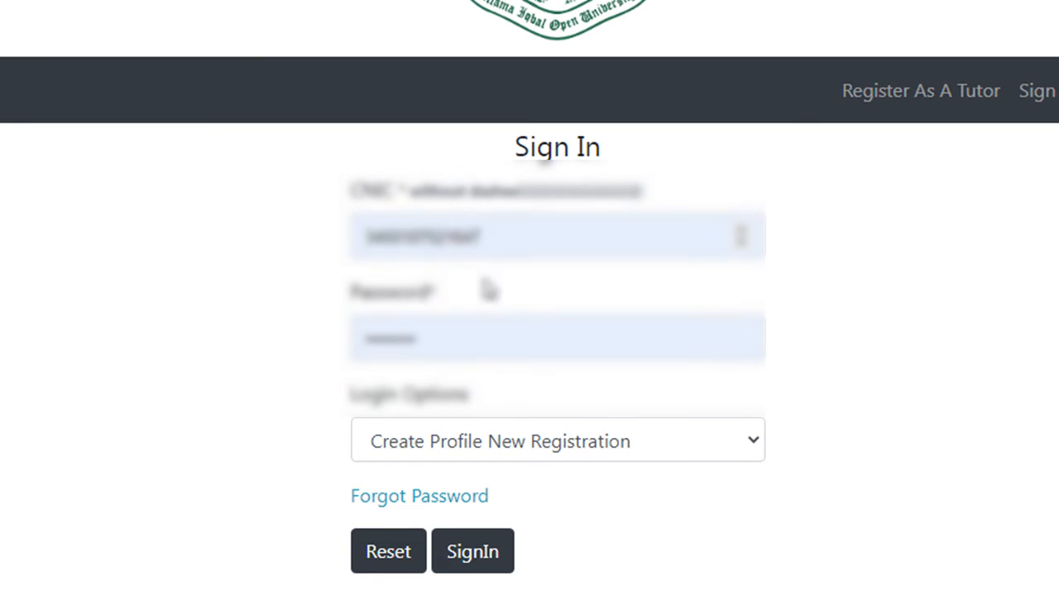
{"action": "left_click", "coordinate": [526, 448]}
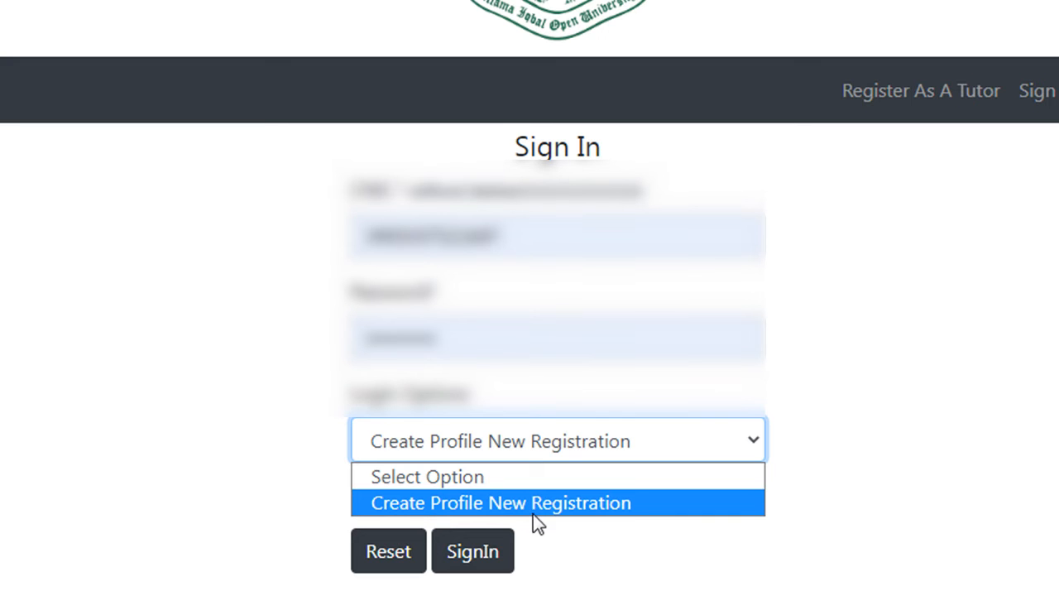
{"action": "left_click", "coordinate": [587, 512]}
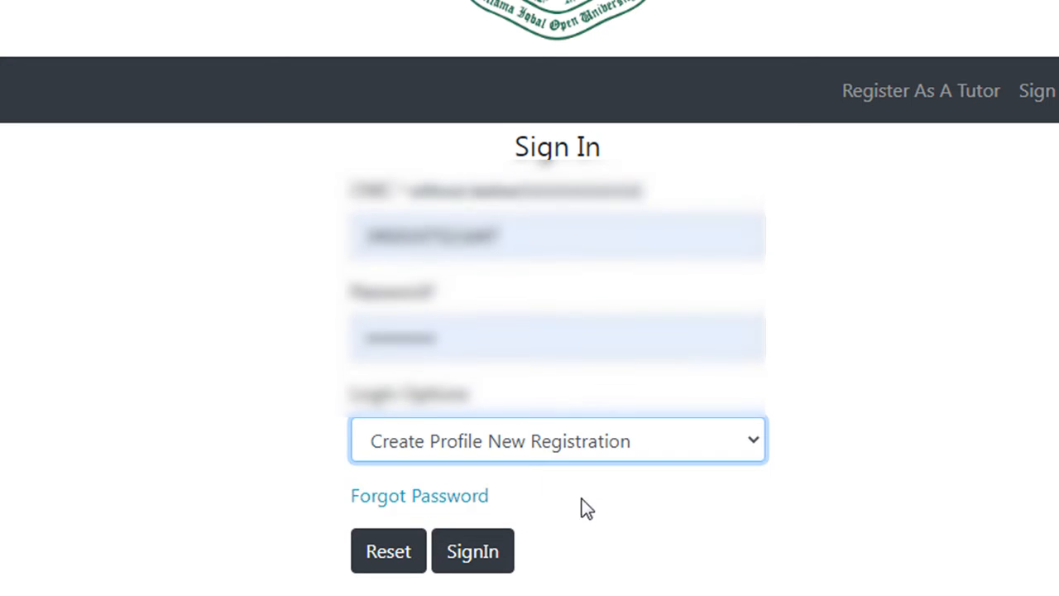
{"action": "left_click", "coordinate": [476, 556]}
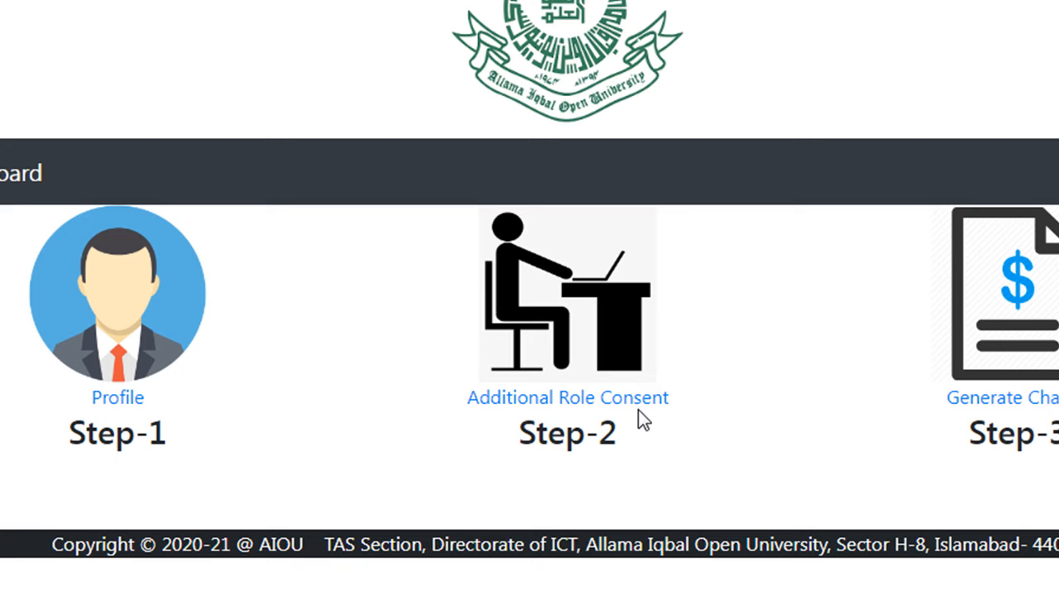
Open the Step-1 profile form and set the gender to Male in the personal details.
{"action": "left_click", "coordinate": [120, 399]}
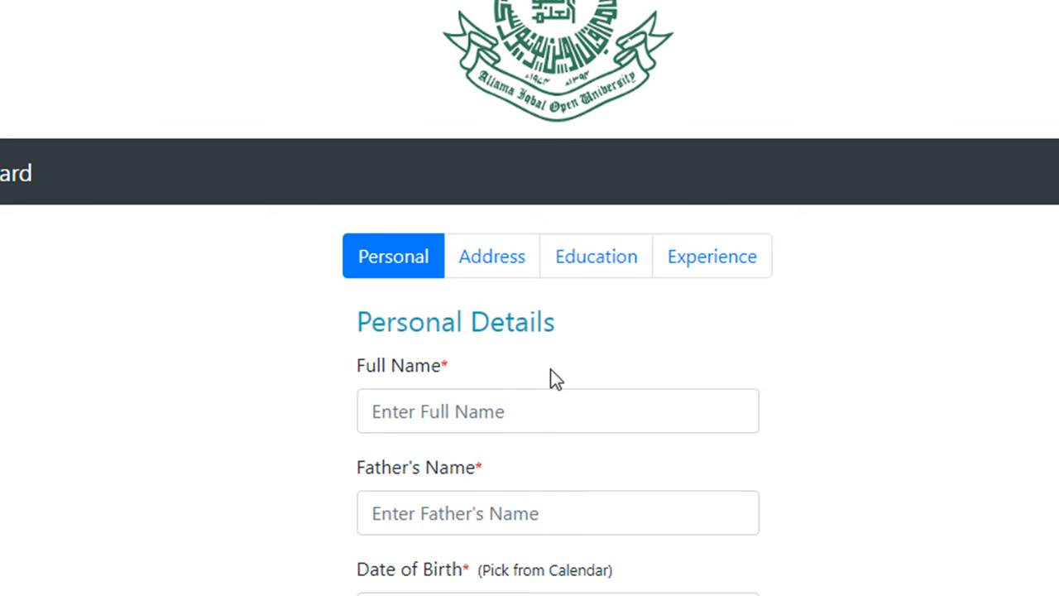
{"action": "scroll", "coordinate": [637, 374], "scroll_direction": "down", "scroll_amount": 3}
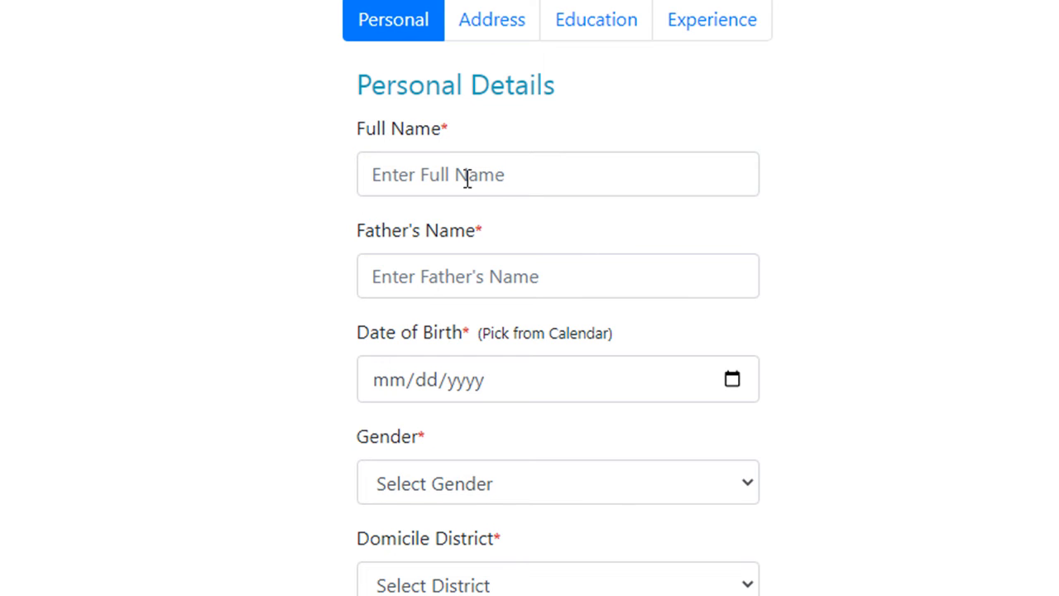
{"action": "left_click", "coordinate": [523, 278]}
{"action": "scroll", "coordinate": [588, 348], "scroll_direction": "down", "scroll_amount": 3}
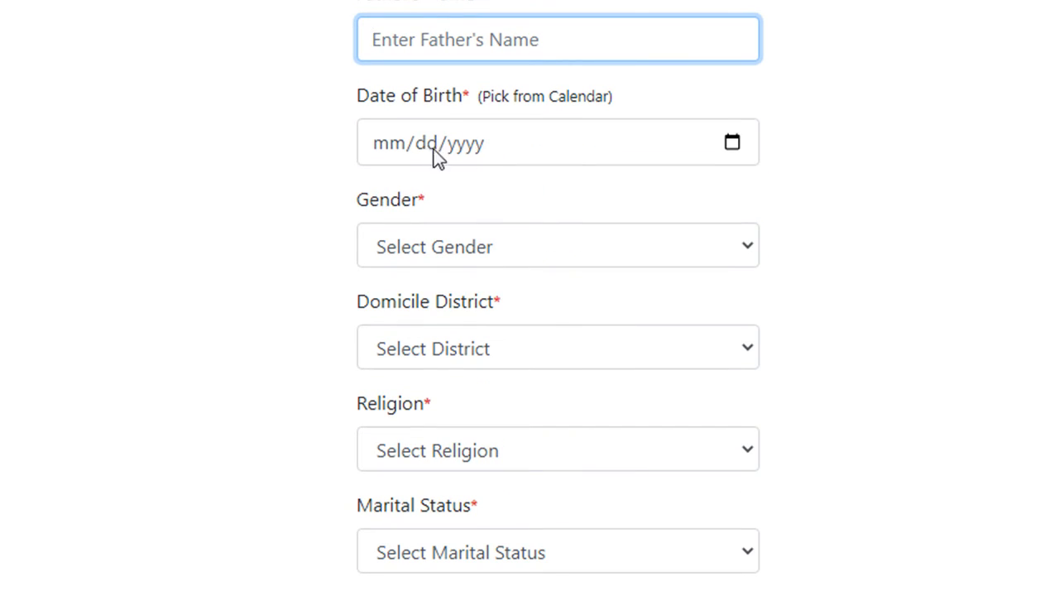
{"action": "left_click", "coordinate": [469, 250]}
{"action": "left_click", "coordinate": [462, 307]}
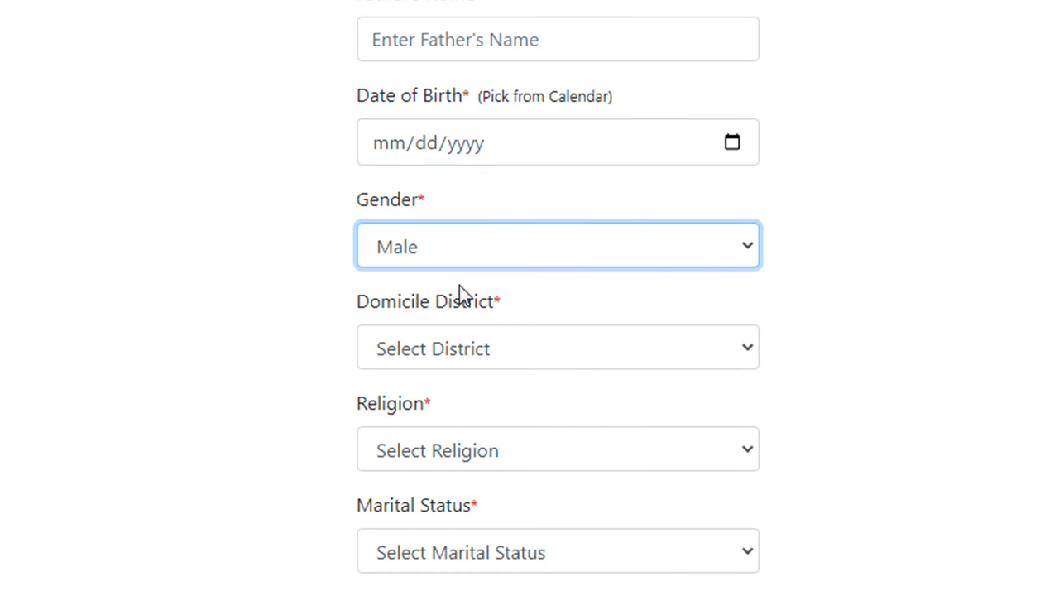
Set the domicile district to KARACHI WEST and the religion to Muslim in the personal details.
{"action": "left_click", "coordinate": [461, 350]}
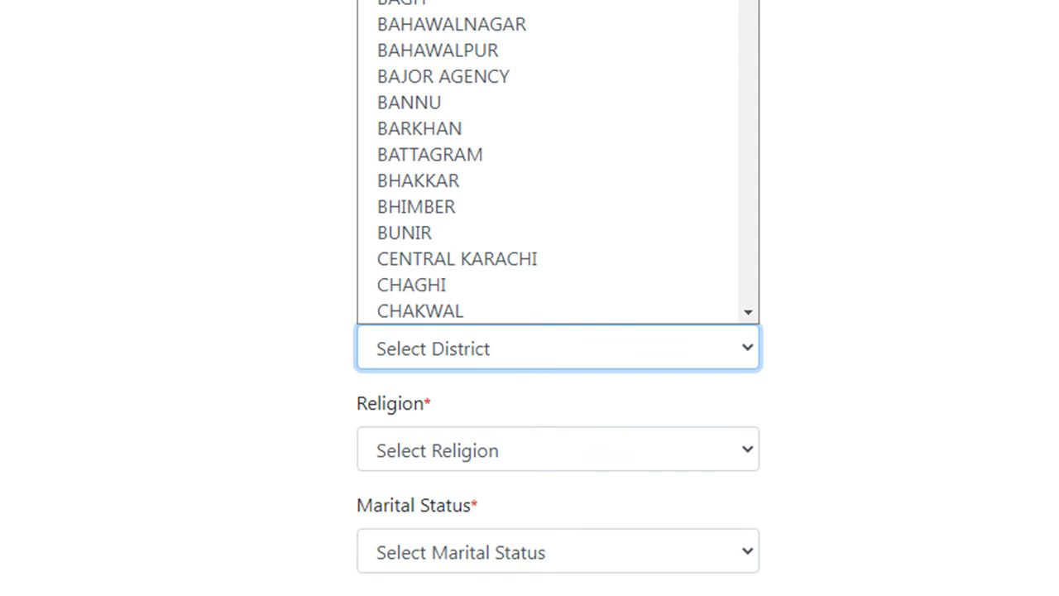
{"action": "left_click_drag", "start_coordinate": [752, 311], "coordinate": [753, 309]}
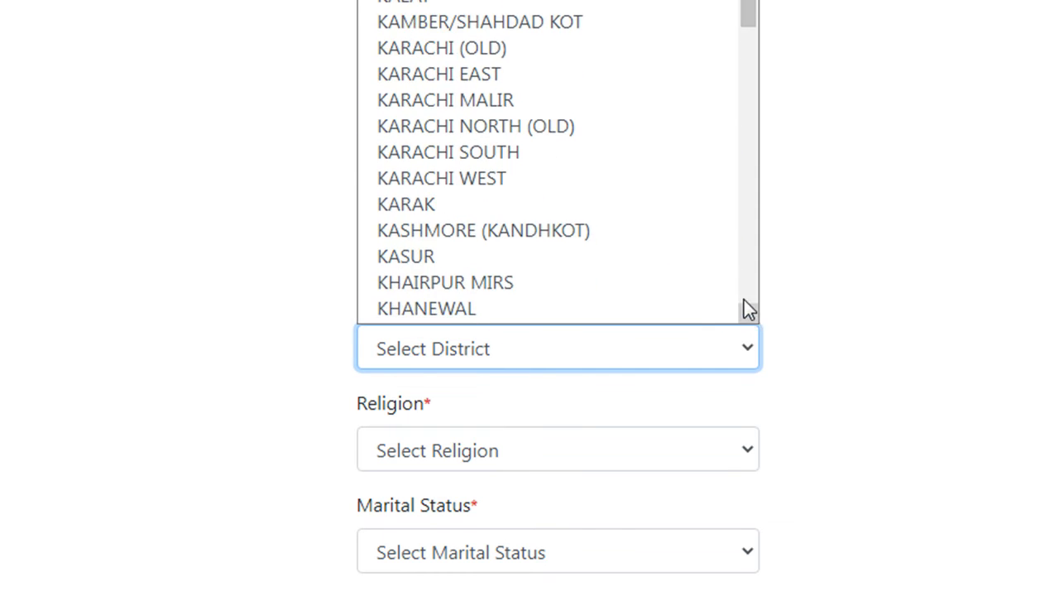
{"action": "left_click", "coordinate": [497, 182]}
{"action": "scroll", "coordinate": [555, 366], "scroll_direction": "down", "scroll_amount": 1}
{"action": "left_click", "coordinate": [478, 335]}
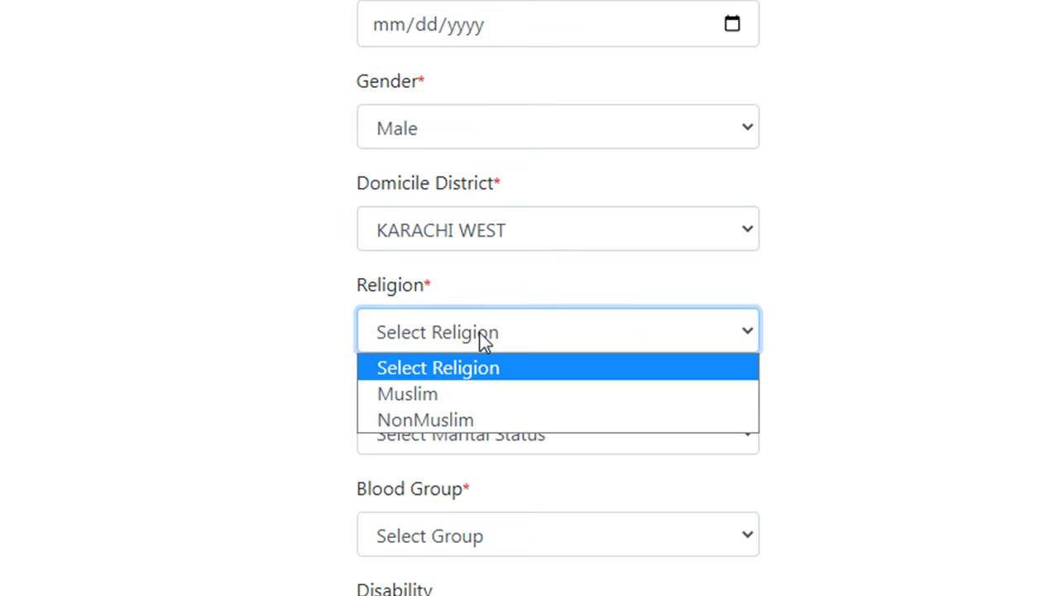
{"action": "left_click", "coordinate": [451, 402]}
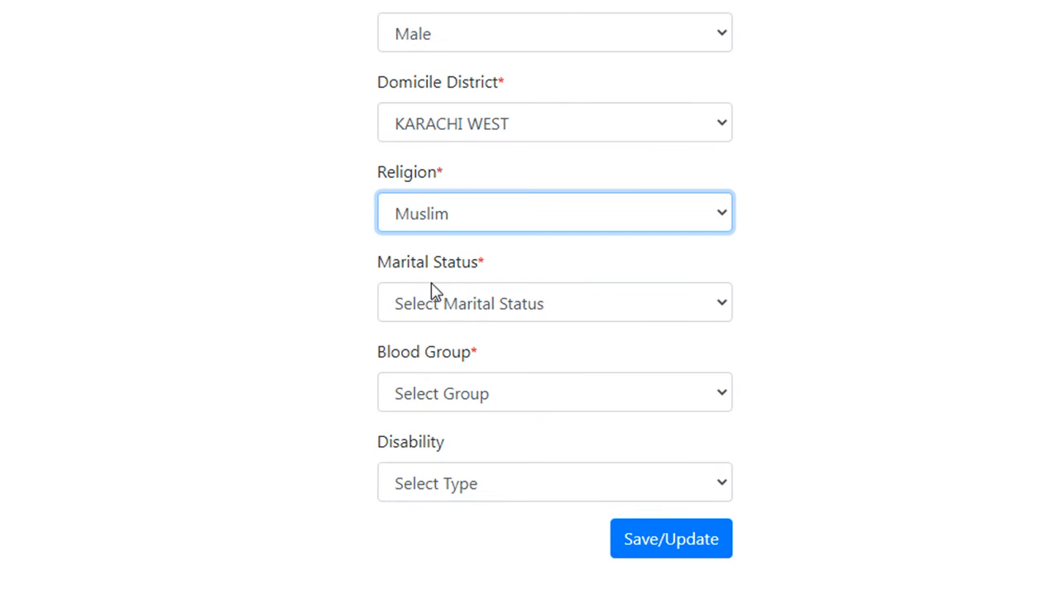
Complete the remaining personal details with marital status Single, blood group O+ and disability None.
{"action": "left_click", "coordinate": [487, 307]}
{"action": "left_click", "coordinate": [475, 365]}
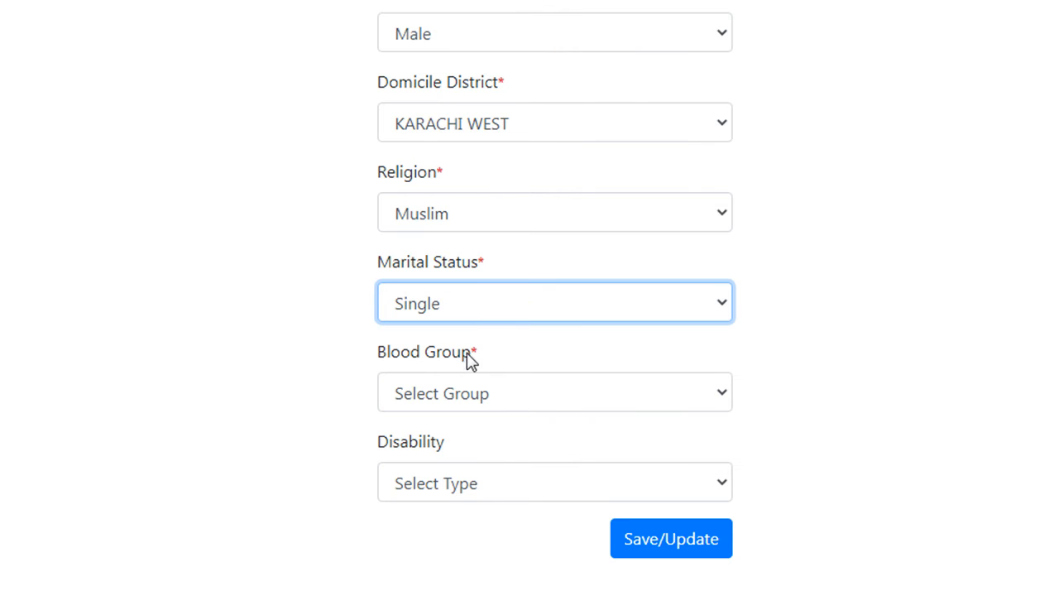
{"action": "left_click", "coordinate": [496, 397]}
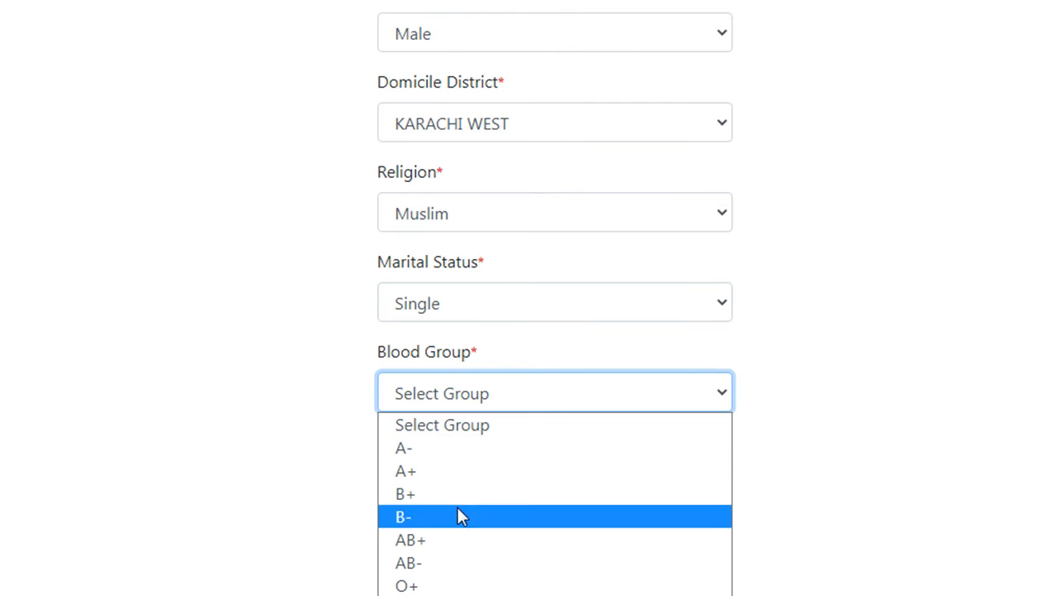
{"action": "left_click", "coordinate": [439, 588]}
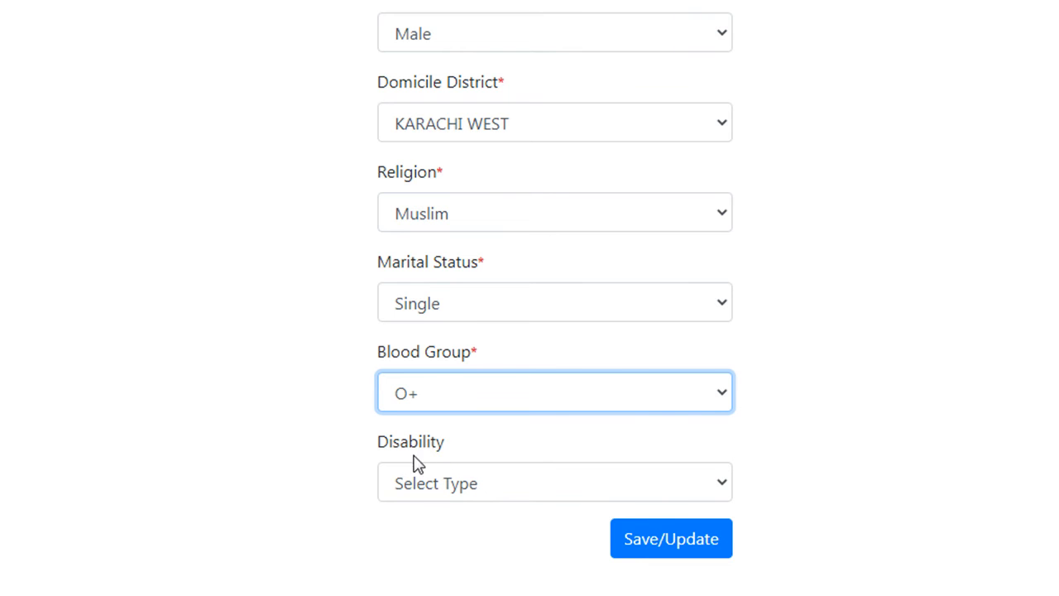
{"action": "left_click", "coordinate": [463, 488]}
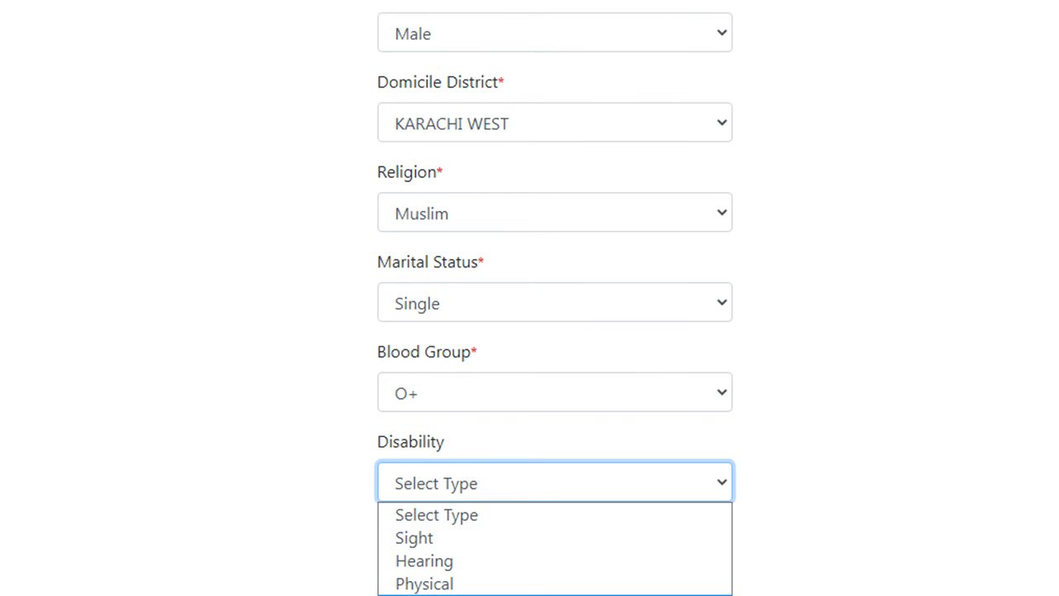
{"action": "left_click", "coordinate": [451, 594]}
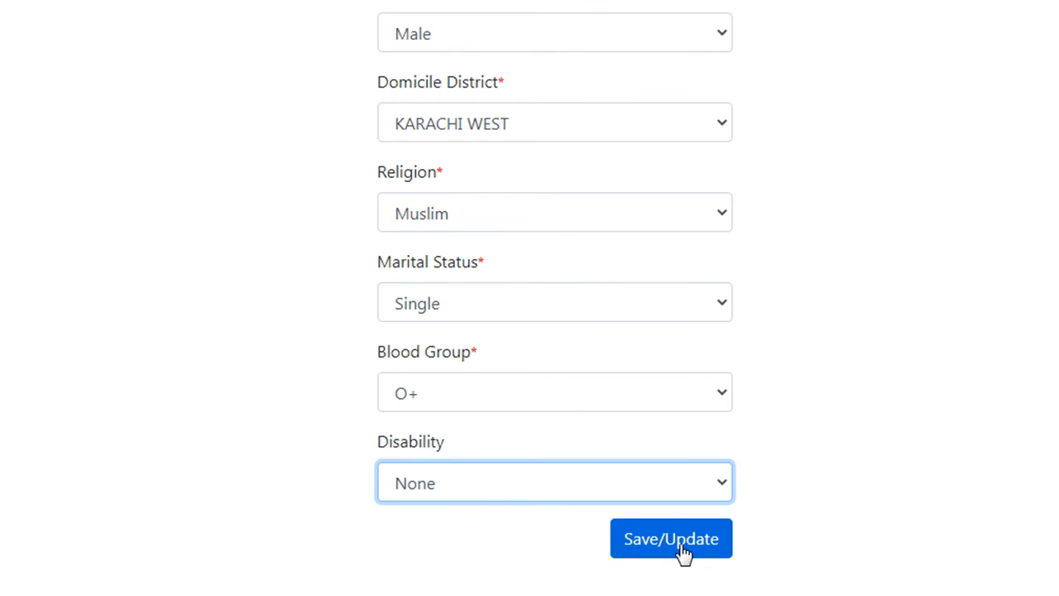
Open the profile's correspondence address details and set the postal district to KORANGI KARACHI.
{"action": "scroll", "coordinate": [654, 538], "scroll_direction": "up", "scroll_amount": 1}
{"action": "scroll", "coordinate": [649, 517], "scroll_direction": "up", "scroll_amount": 6}
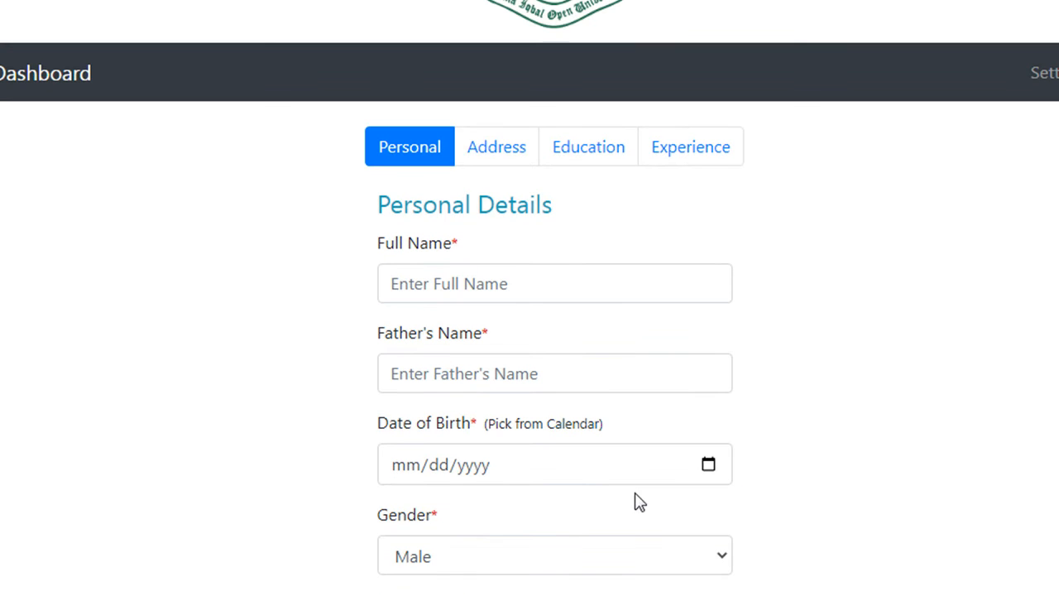
{"action": "left_click", "coordinate": [504, 159]}
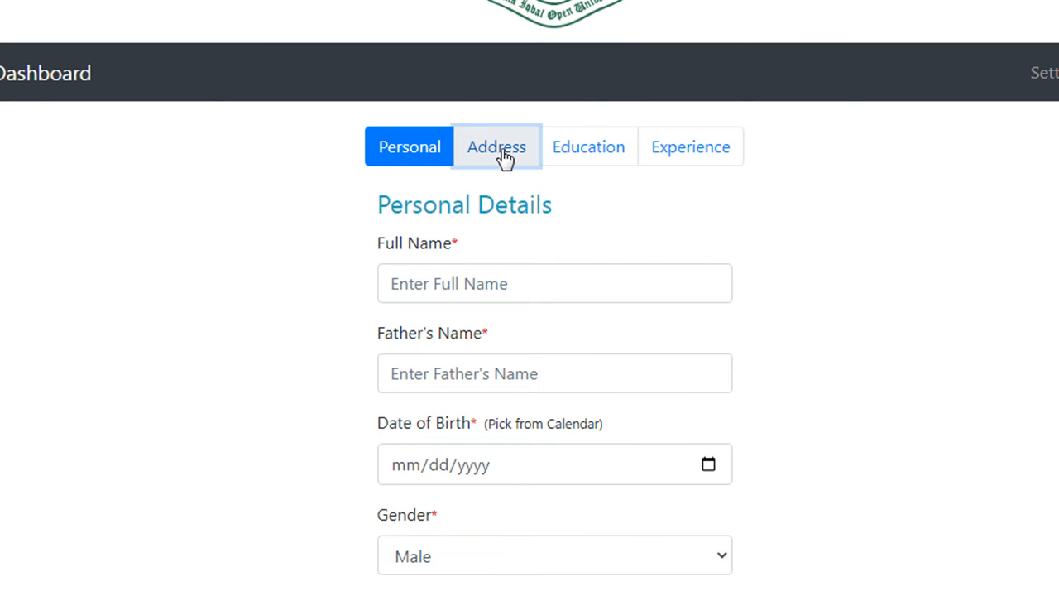
{"action": "scroll", "coordinate": [549, 331], "scroll_direction": "down", "scroll_amount": 2}
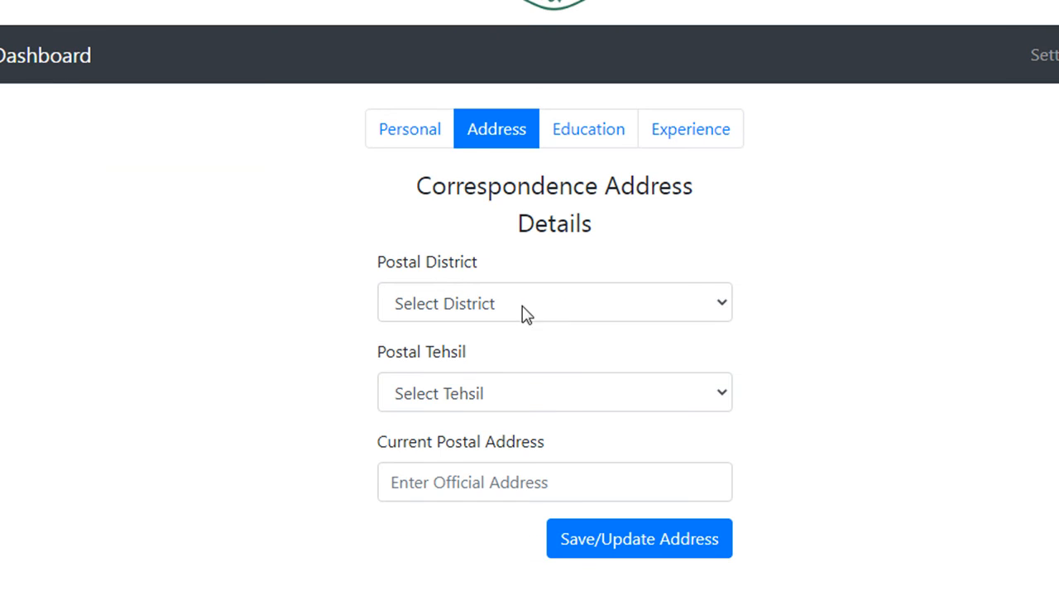
{"action": "left_click", "coordinate": [491, 303]}
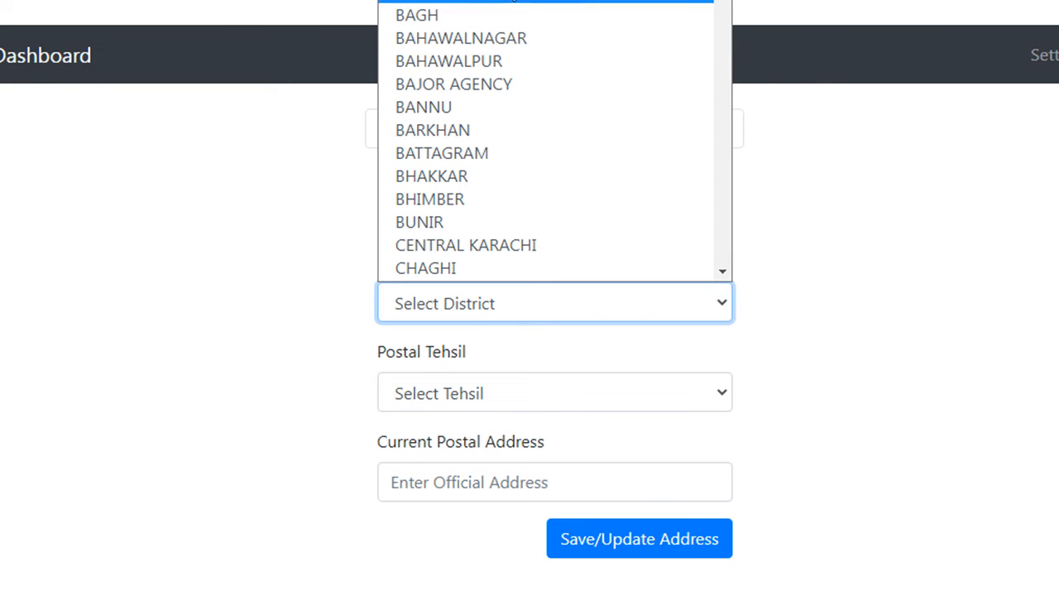
{"action": "scroll", "coordinate": [545, 156], "scroll_direction": "down", "scroll_amount": 1}
{"action": "scroll", "coordinate": [543, 156], "scroll_direction": "down", "scroll_amount": 5}
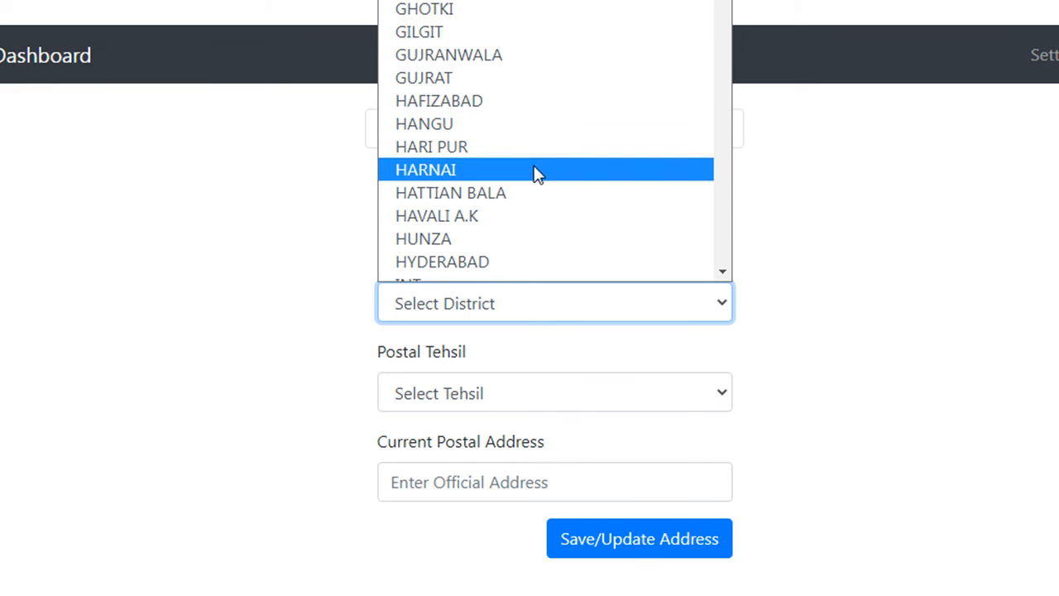
{"action": "scroll", "coordinate": [536, 176], "scroll_direction": "down", "scroll_amount": 3}
{"action": "scroll", "coordinate": [535, 174], "scroll_direction": "down", "scroll_amount": 12}
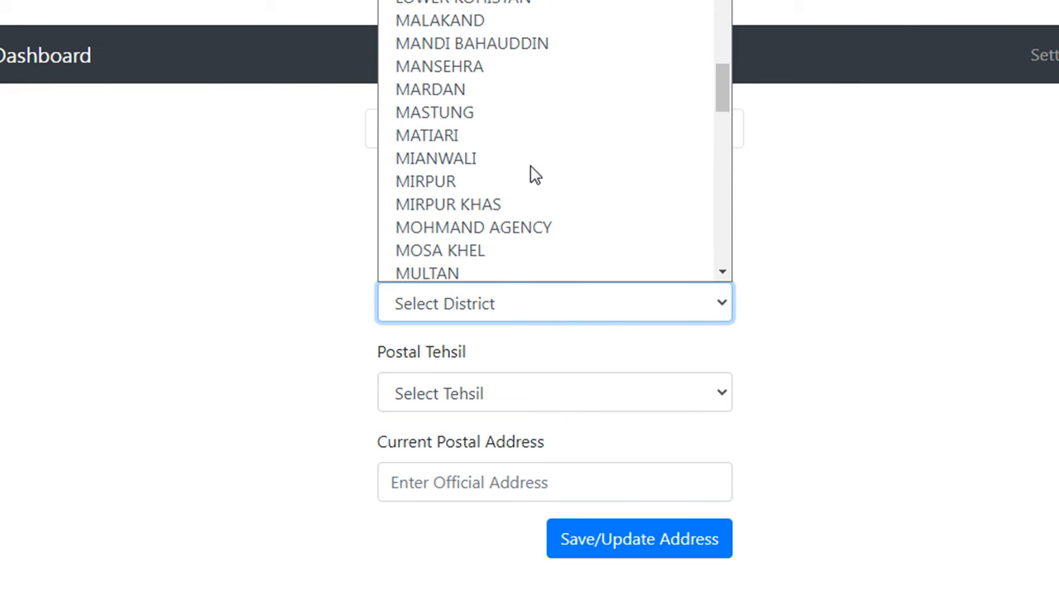
{"action": "scroll", "coordinate": [533, 174], "scroll_direction": "up", "scroll_amount": 6}
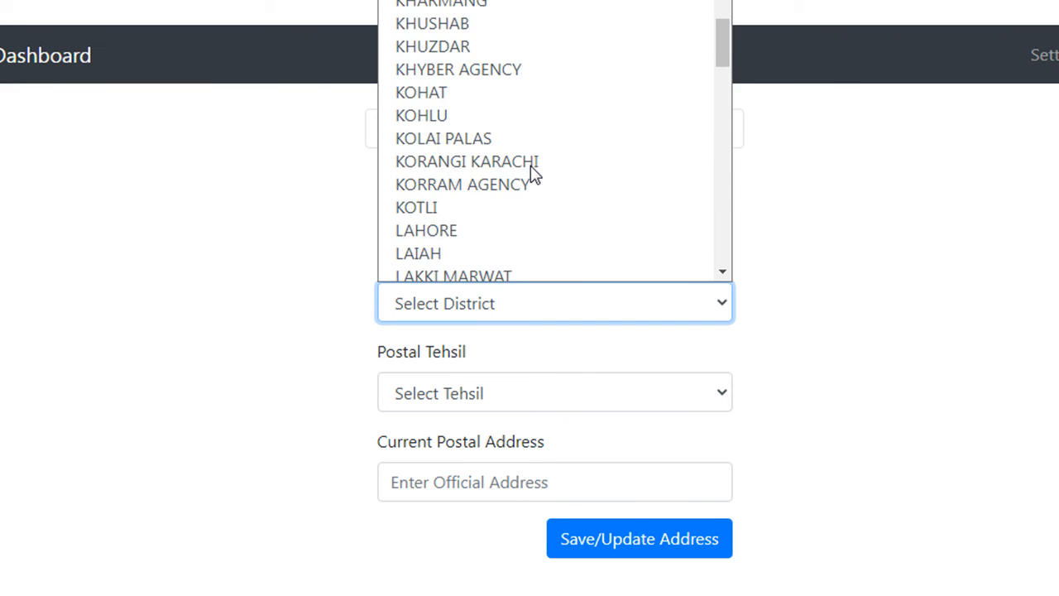
{"action": "left_click", "coordinate": [532, 173]}
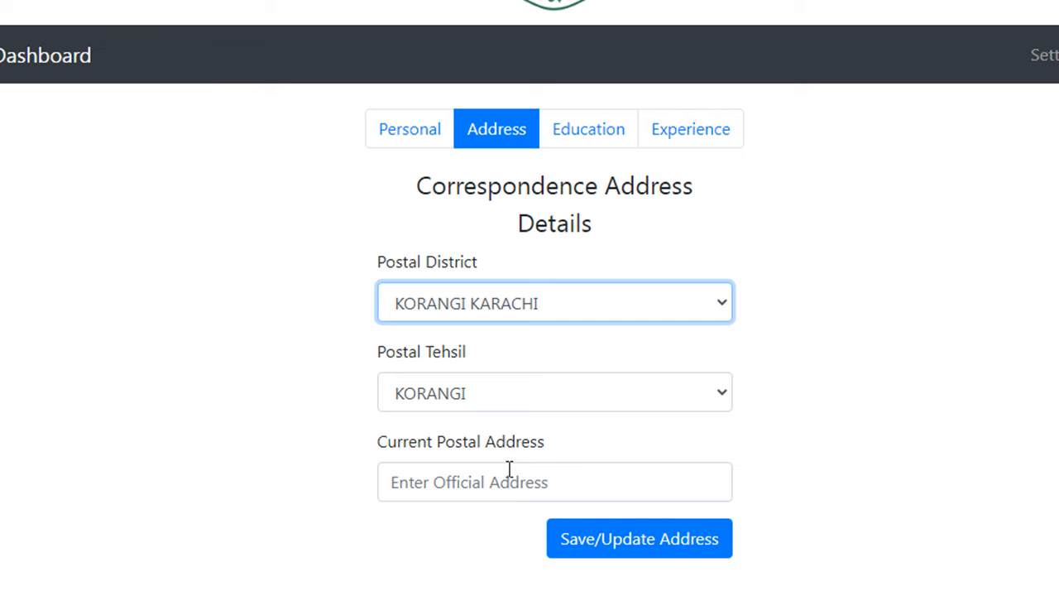
Open the profile's education details and set the certificate/degree level to Masters/Bachelors(16 Years).
{"action": "left_click", "coordinate": [513, 482]}
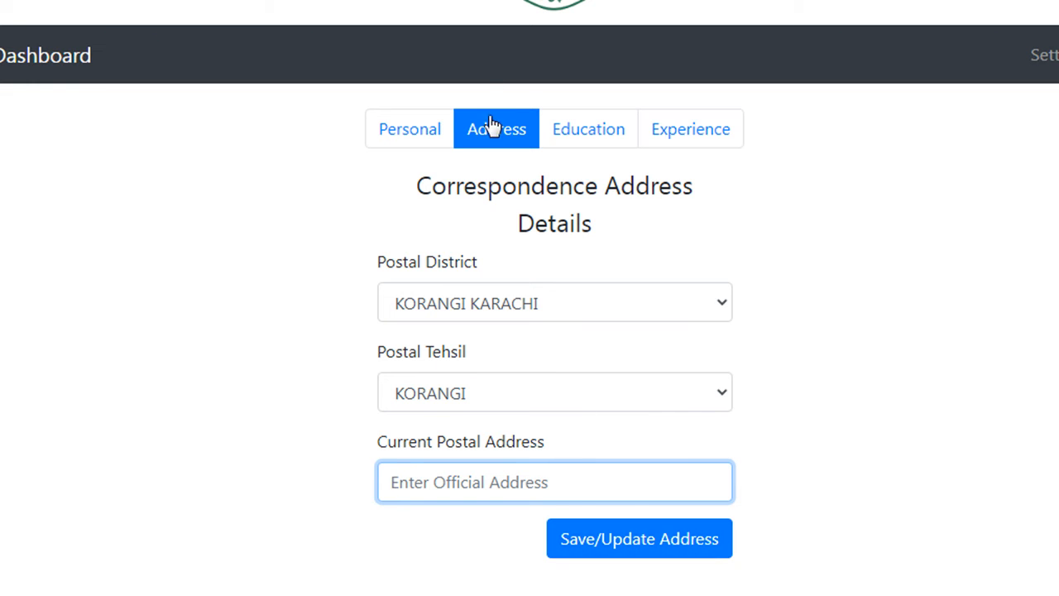
{"action": "left_click", "coordinate": [599, 138]}
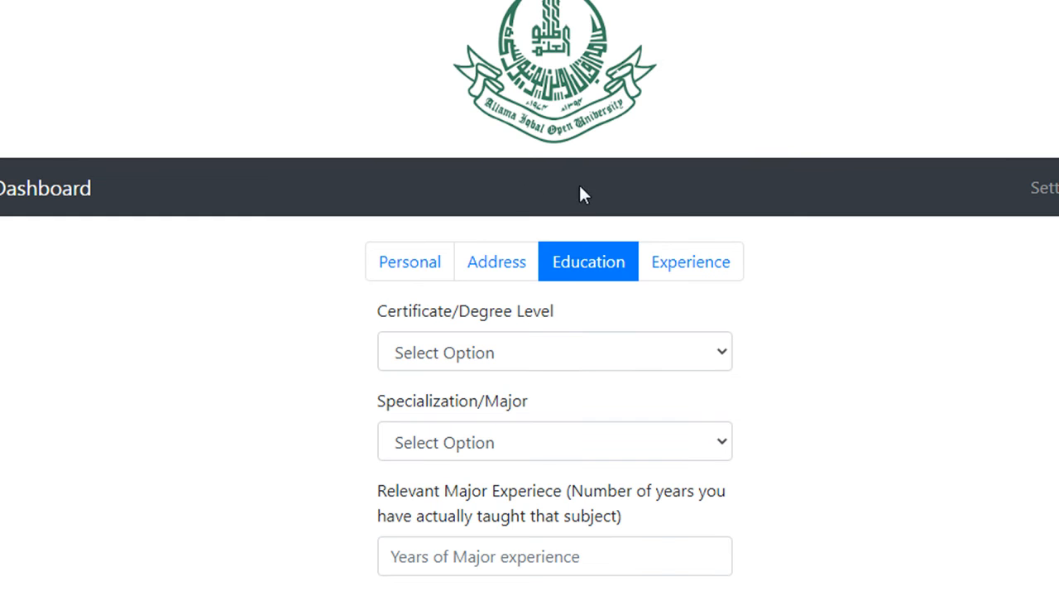
{"action": "scroll", "coordinate": [579, 259], "scroll_direction": "down", "scroll_amount": 3}
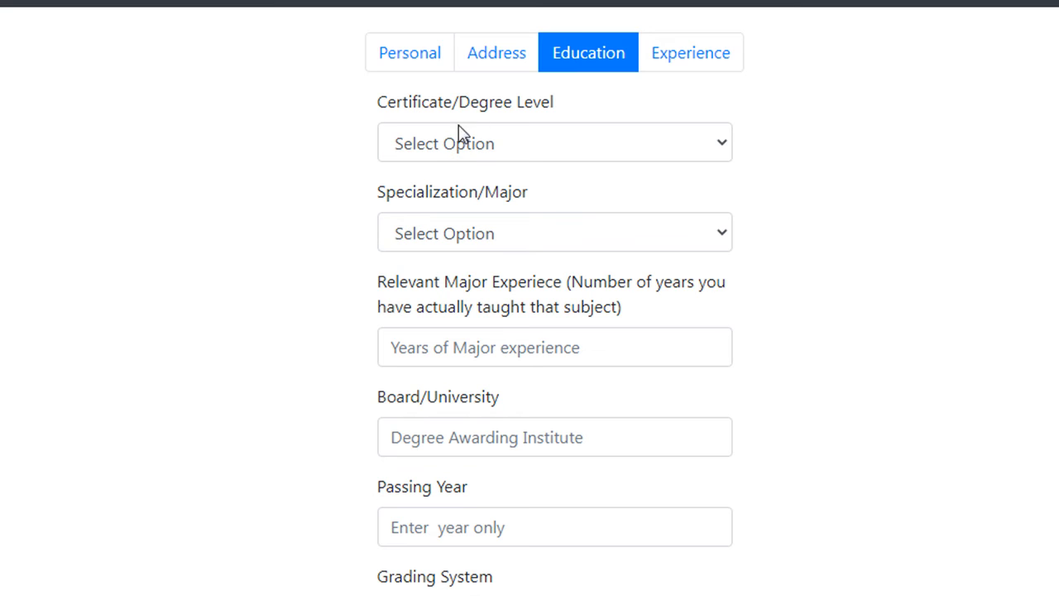
{"action": "left_click", "coordinate": [526, 147]}
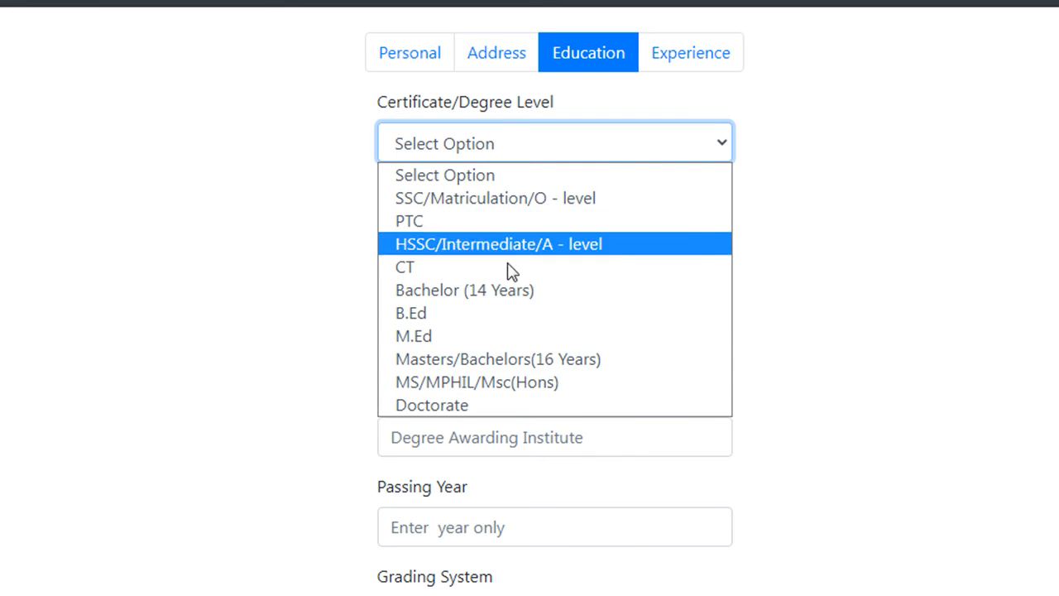
{"action": "left_click", "coordinate": [506, 362]}
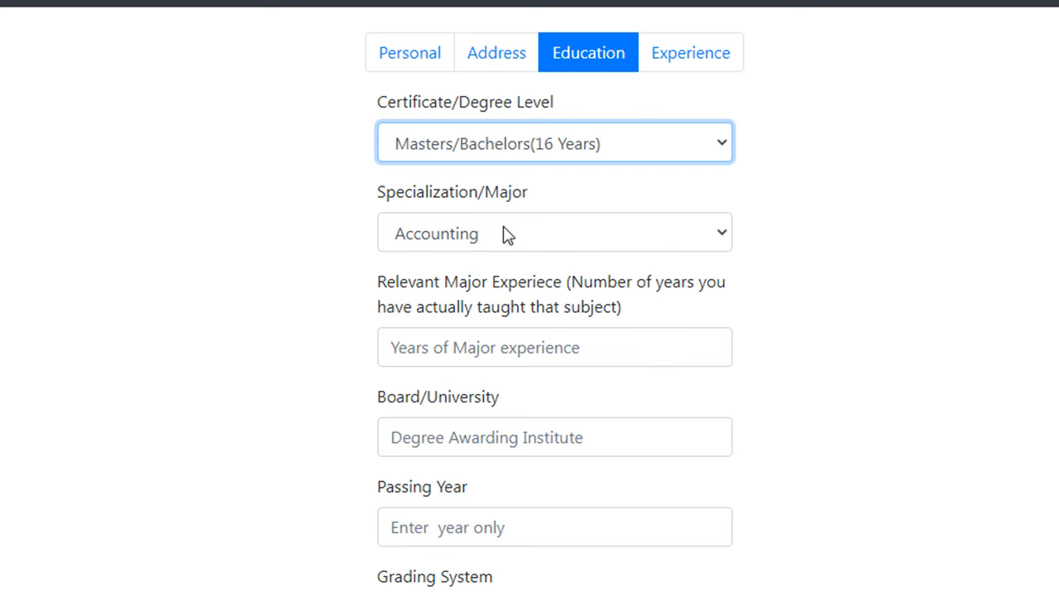
Set the degree's specialization/major to Computer Science / IT.
{"action": "left_click", "coordinate": [538, 244]}
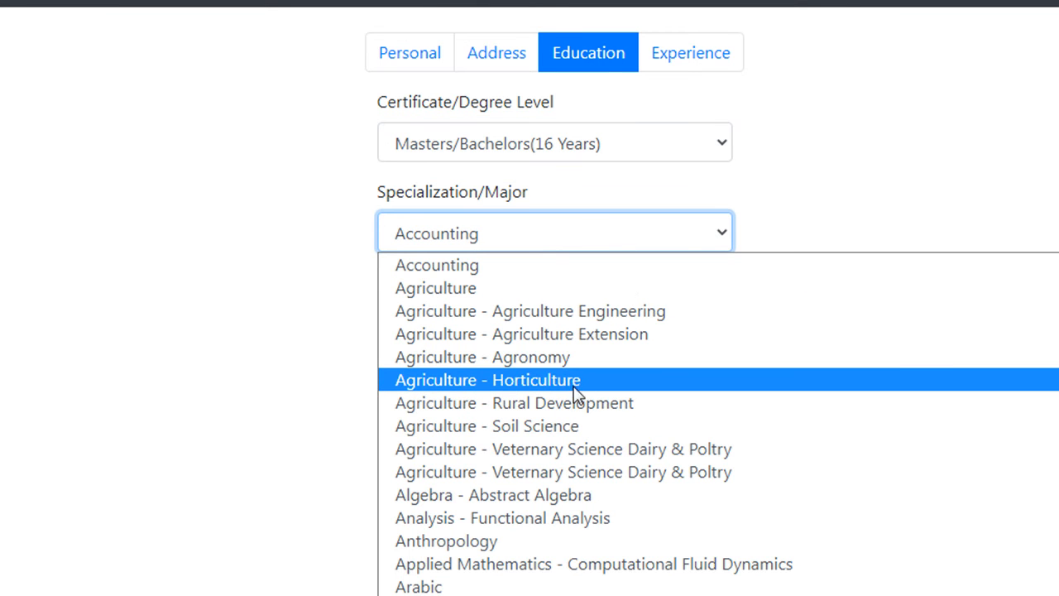
{"action": "scroll", "coordinate": [568, 385], "scroll_direction": "down", "scroll_amount": 10}
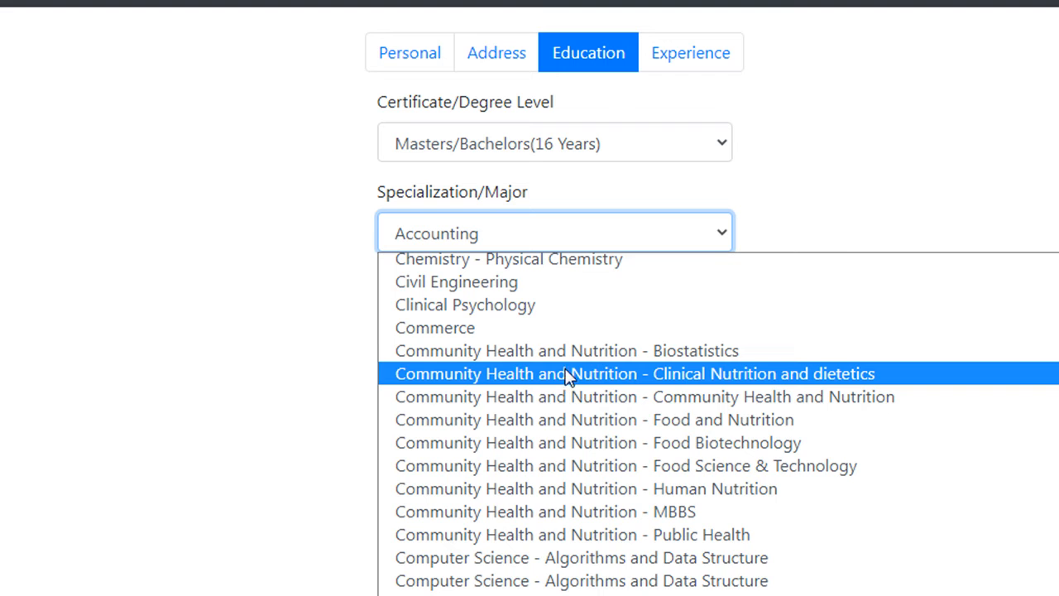
{"action": "scroll", "coordinate": [568, 376], "scroll_direction": "down", "scroll_amount": 5}
{"action": "scroll", "coordinate": [568, 373], "scroll_direction": "down", "scroll_amount": 5}
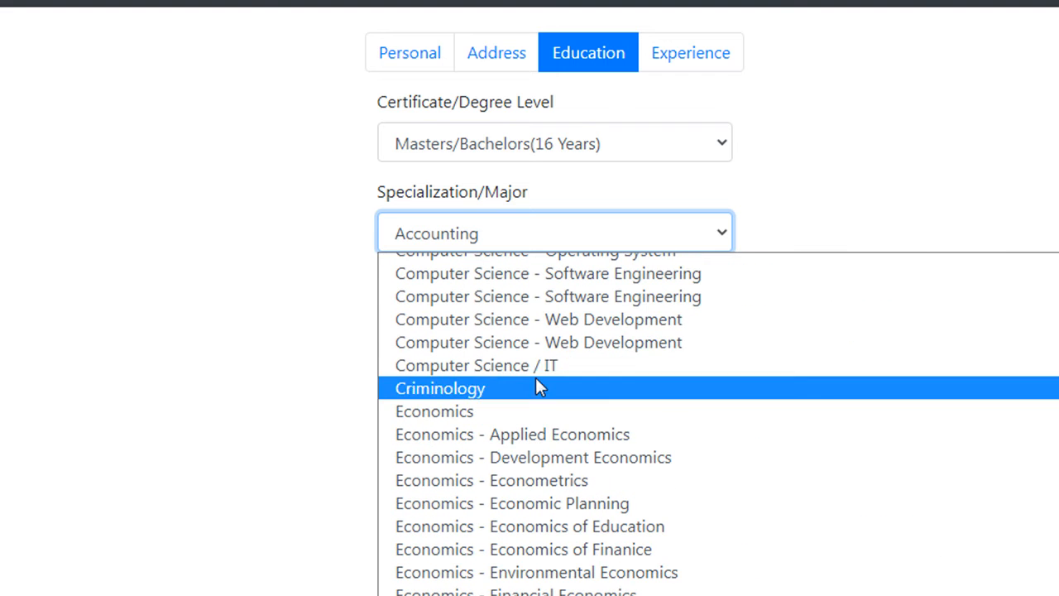
{"action": "left_click", "coordinate": [532, 367]}
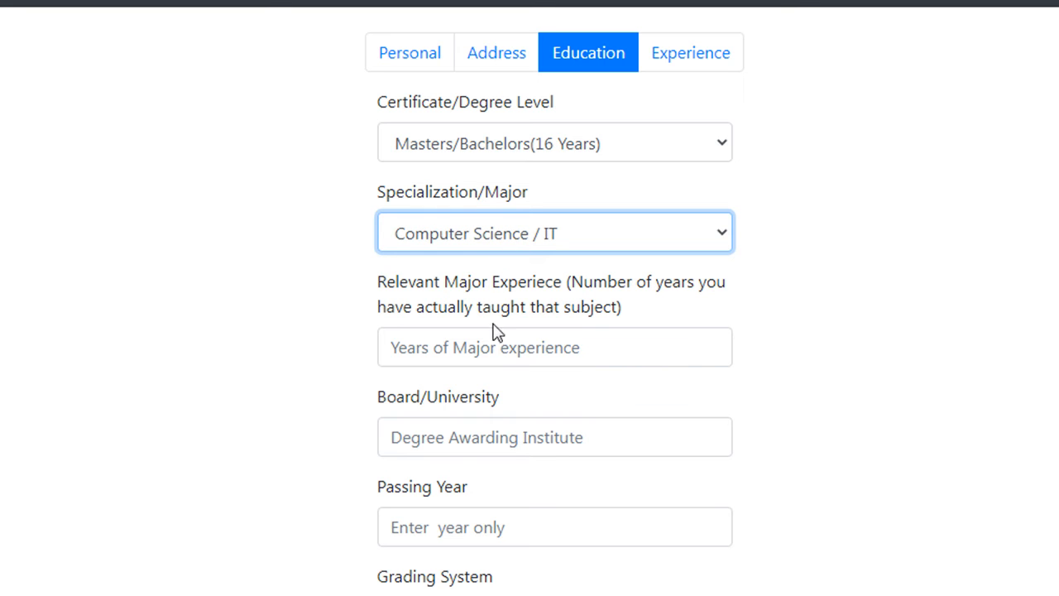
Enter 7 years of relevant major experience in the education details.
{"action": "left_click", "coordinate": [516, 348]}
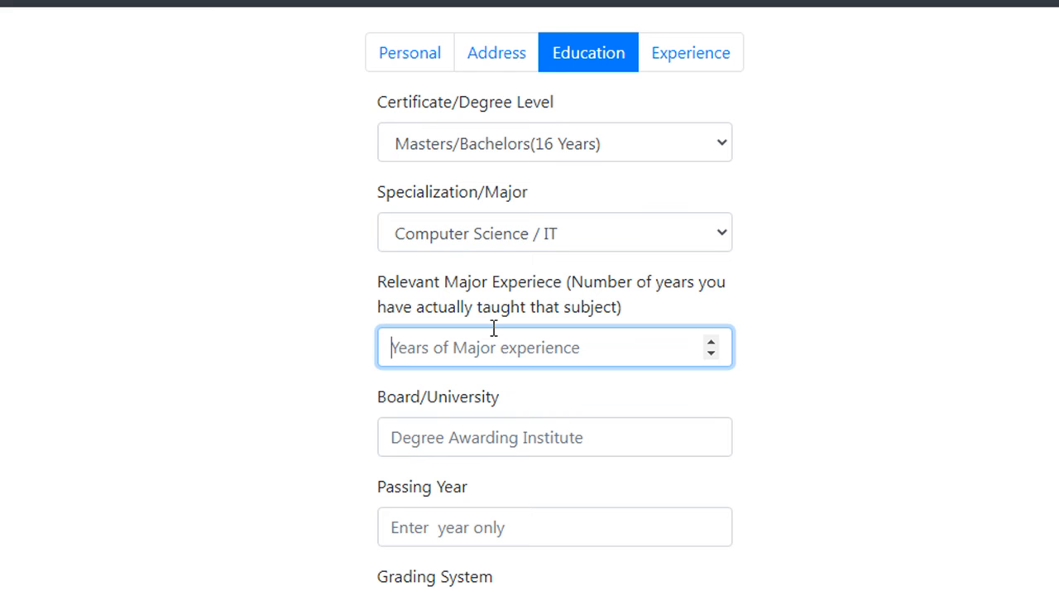
{"action": "type", "text": "7"}
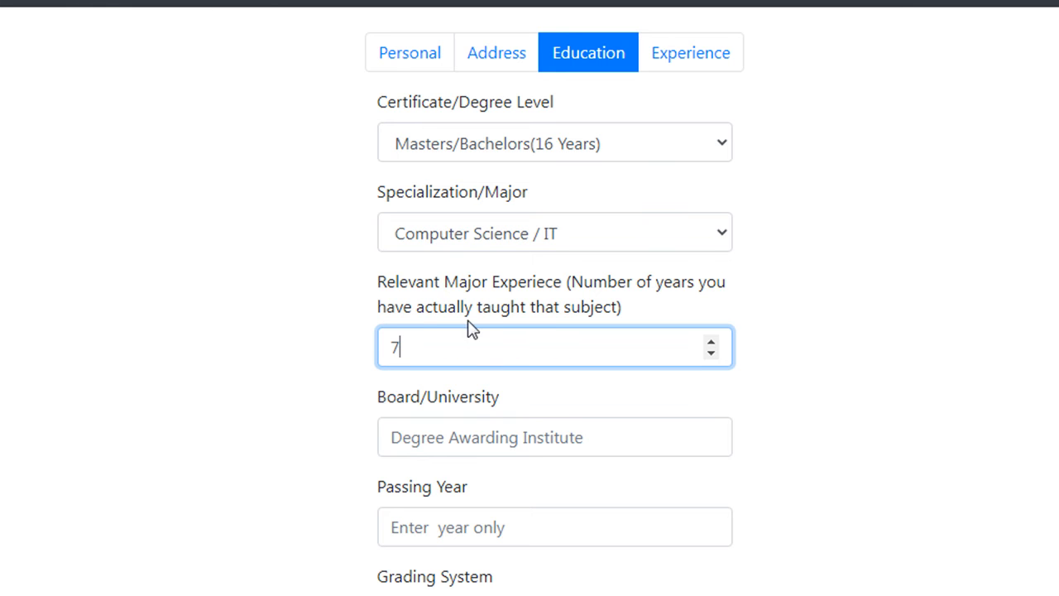
{"action": "scroll", "coordinate": [488, 364], "scroll_direction": "down", "scroll_amount": 1}
{"action": "left_click", "coordinate": [494, 328]}
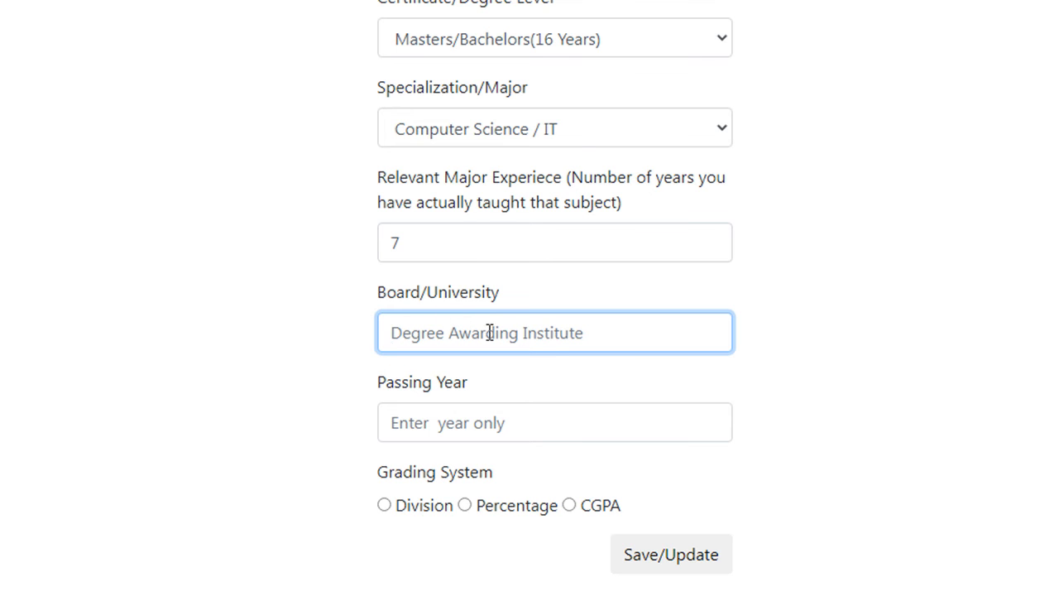
{"action": "left_click", "coordinate": [463, 425]}
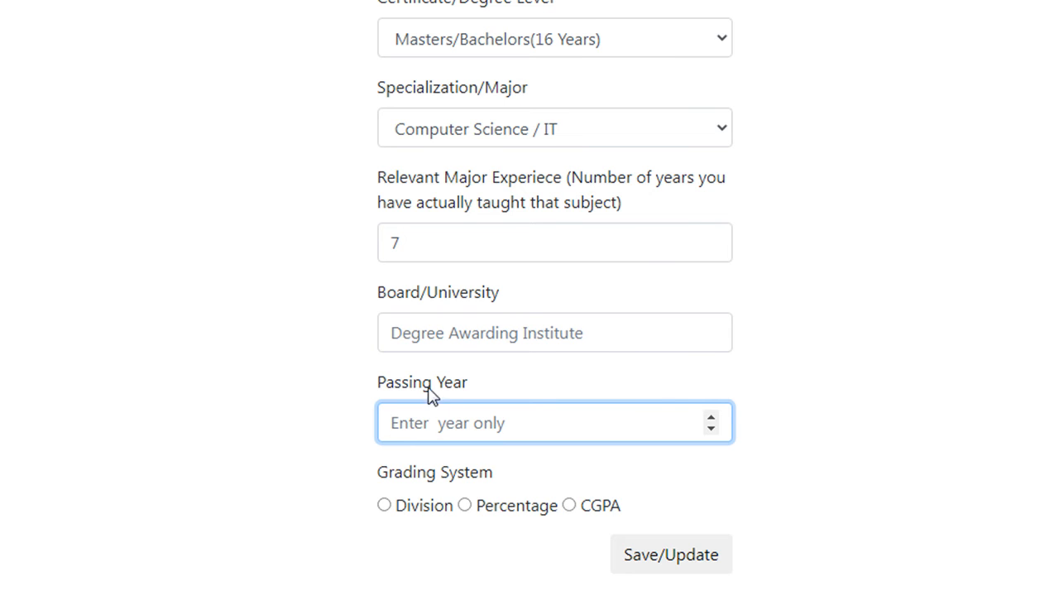
{"action": "scroll", "coordinate": [537, 435], "scroll_direction": "down", "scroll_amount": 2}
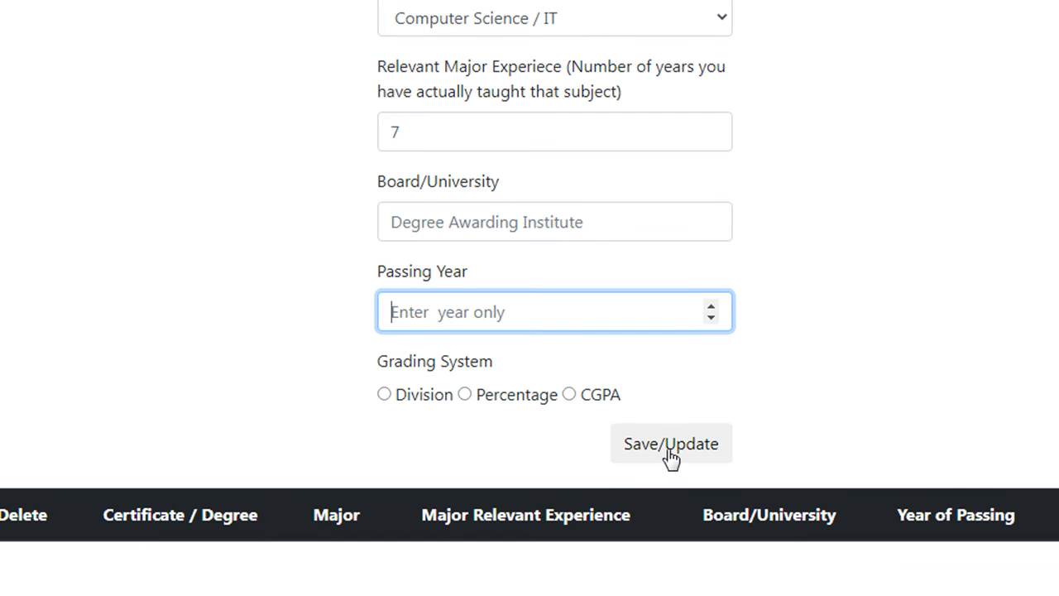
Open the profile's experience details and set the work experience type to Teaching.
{"action": "scroll", "coordinate": [671, 454], "scroll_direction": "up", "scroll_amount": 5}
{"action": "left_click", "coordinate": [682, 272]}
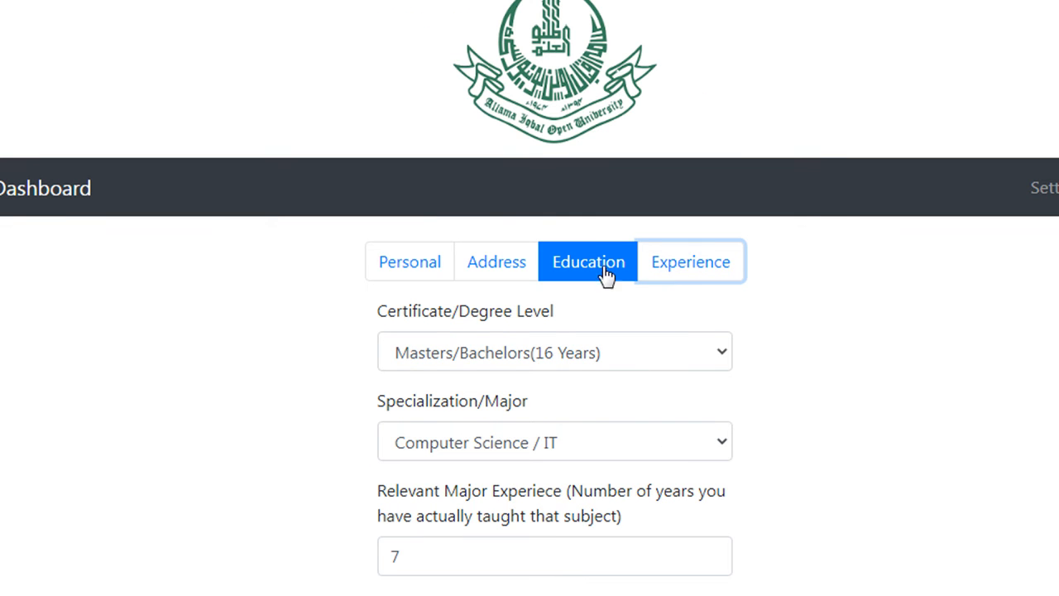
{"action": "left_click", "coordinate": [655, 275]}
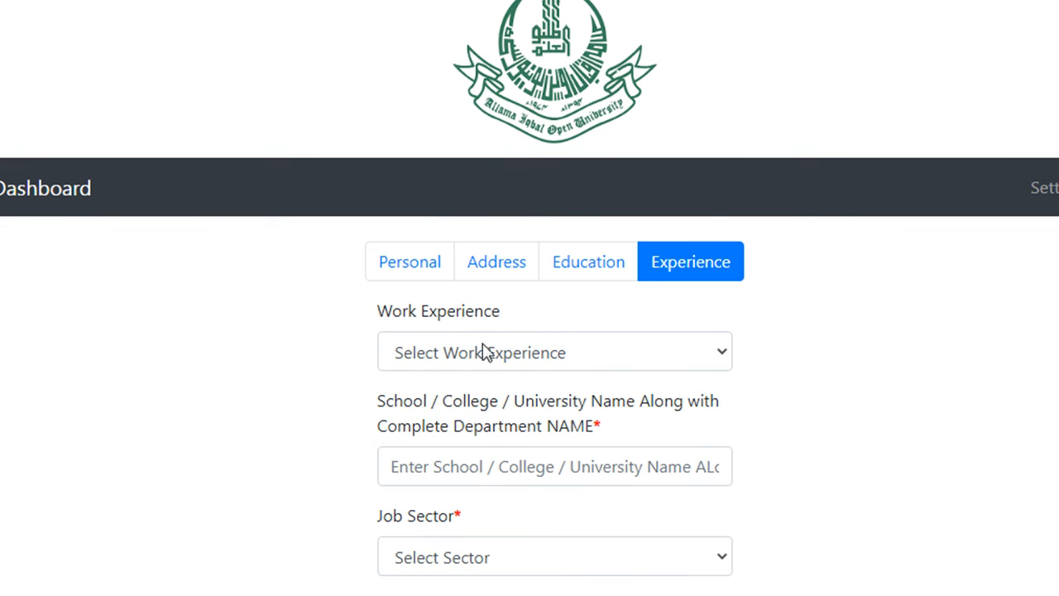
{"action": "left_click", "coordinate": [514, 356]}
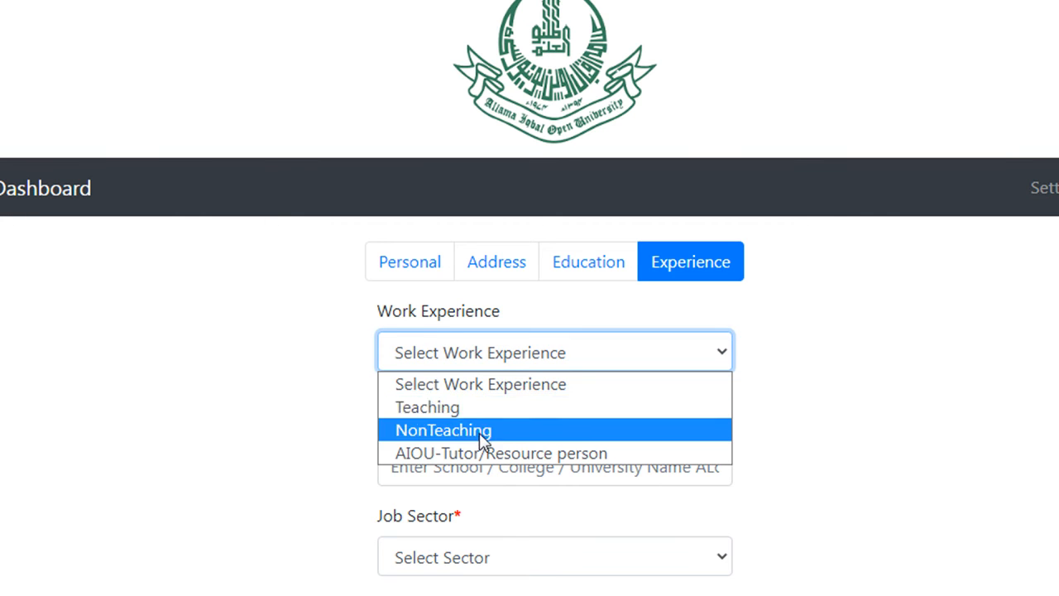
{"action": "left_click", "coordinate": [471, 409]}
Set the job sector to Private and the teaching level to Graduate in the experience details.
{"action": "scroll", "coordinate": [496, 381], "scroll_direction": "down", "scroll_amount": 3}
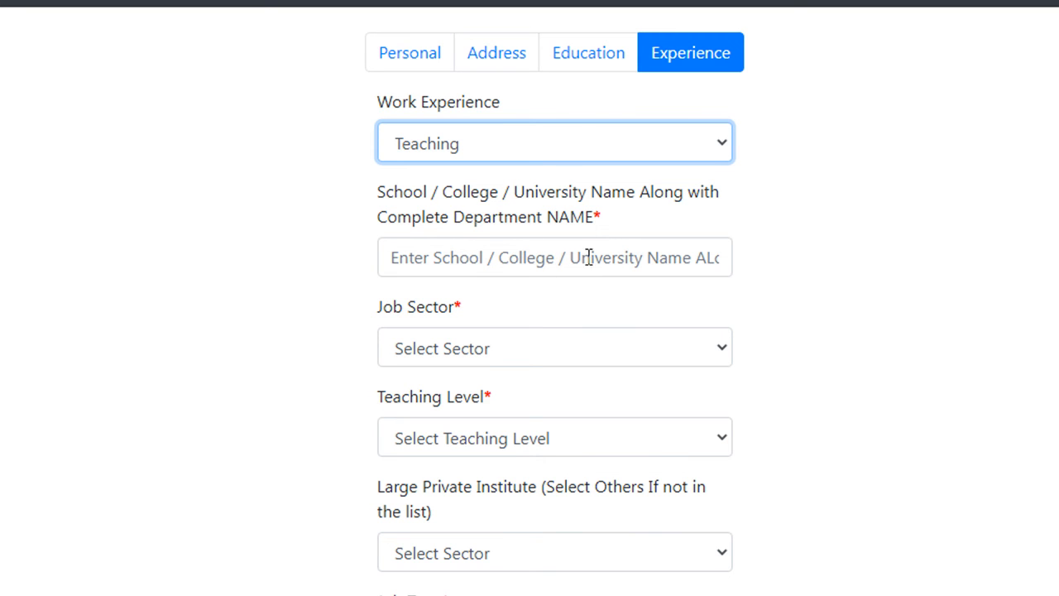
{"action": "left_click", "coordinate": [480, 358]}
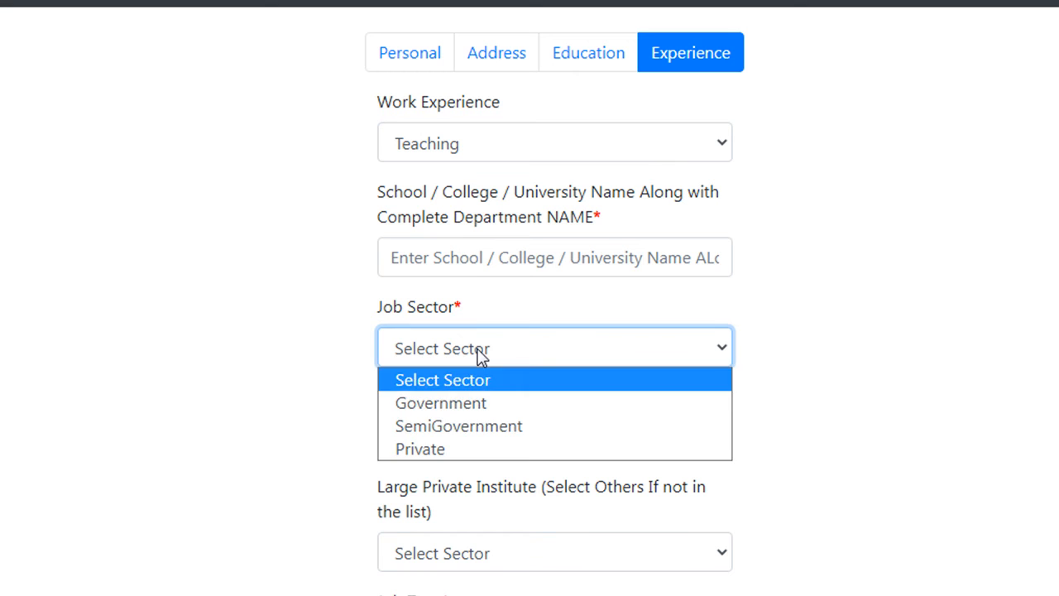
{"action": "left_click", "coordinate": [461, 451]}
{"action": "scroll", "coordinate": [479, 413], "scroll_direction": "down", "scroll_amount": 1}
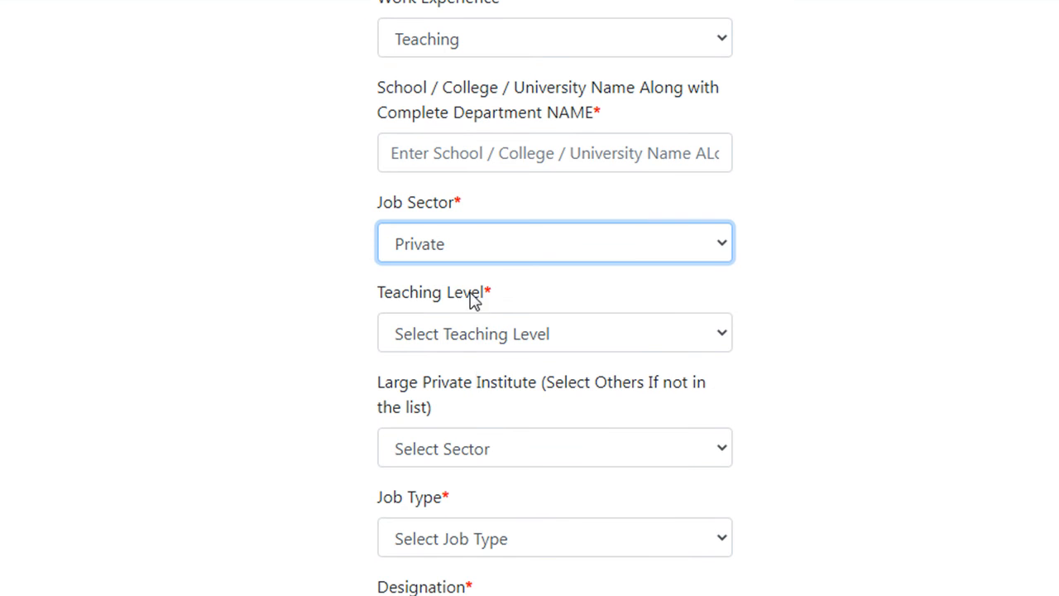
{"action": "left_click", "coordinate": [490, 339]}
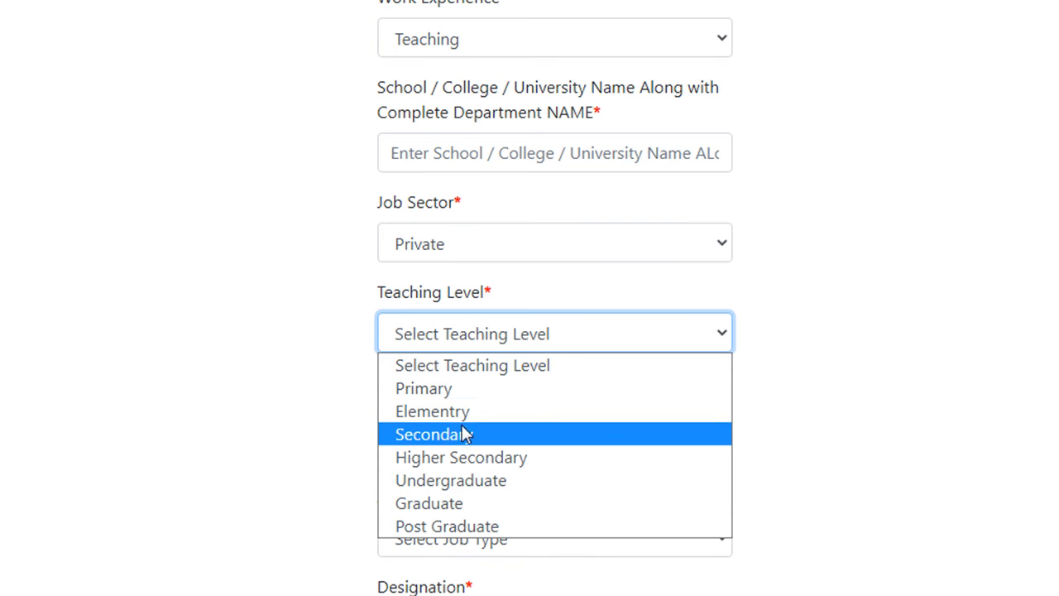
{"action": "left_click", "coordinate": [454, 507]}
Choose Others as the large private institute and set the job type to Regular.
{"action": "scroll", "coordinate": [499, 381], "scroll_direction": "down", "scroll_amount": 3}
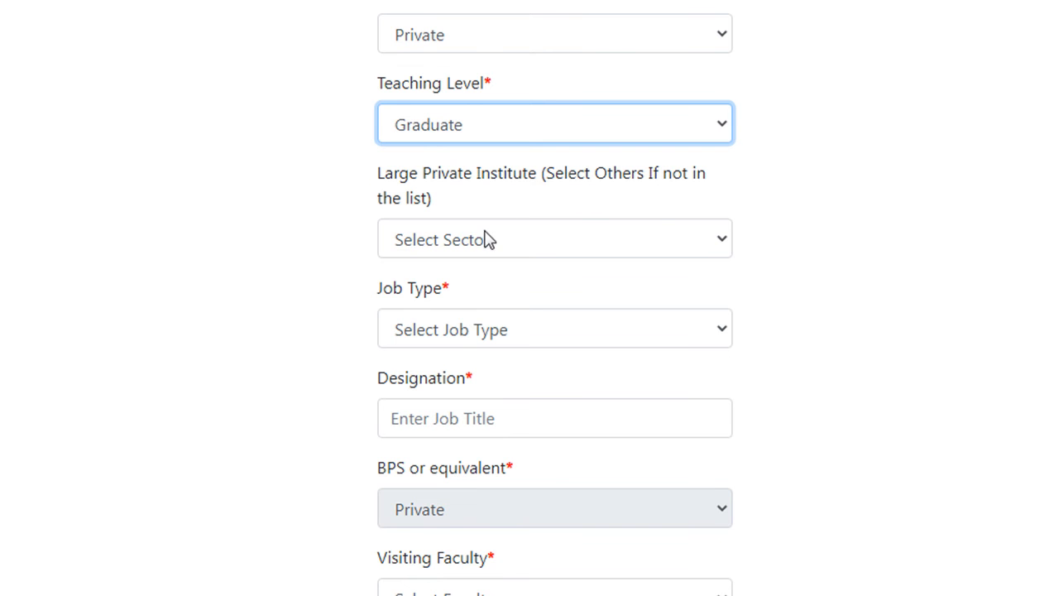
{"action": "left_click", "coordinate": [560, 245]}
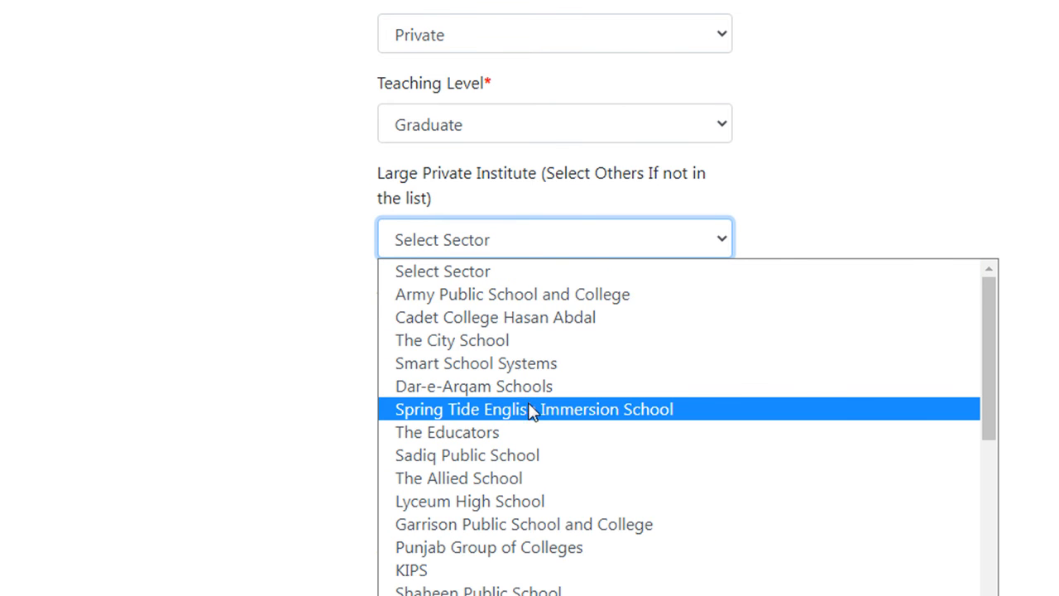
{"action": "scroll", "coordinate": [527, 401], "scroll_direction": "down", "scroll_amount": 10}
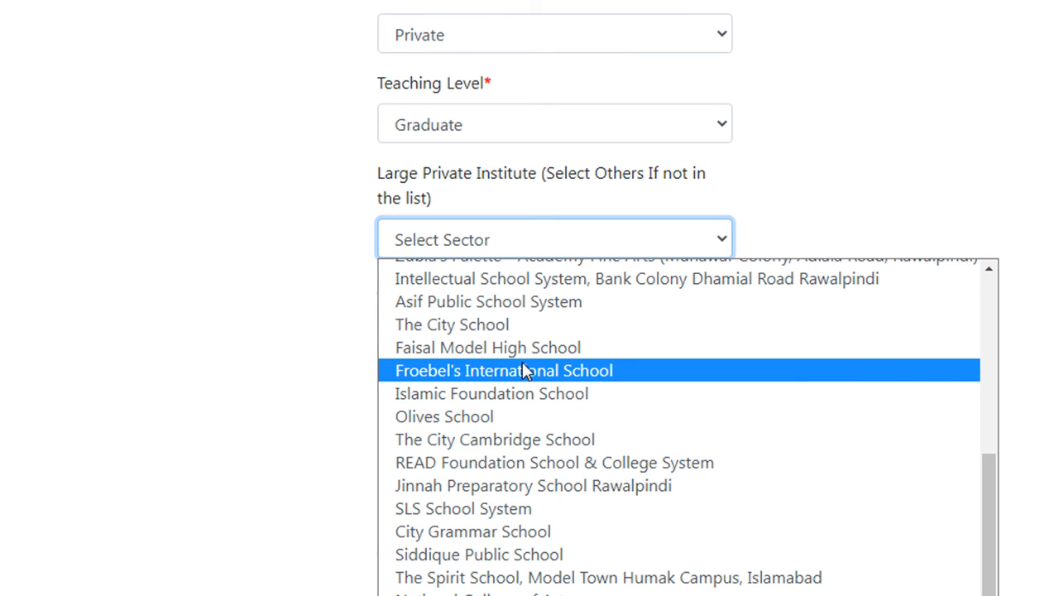
{"action": "left_click", "coordinate": [497, 594]}
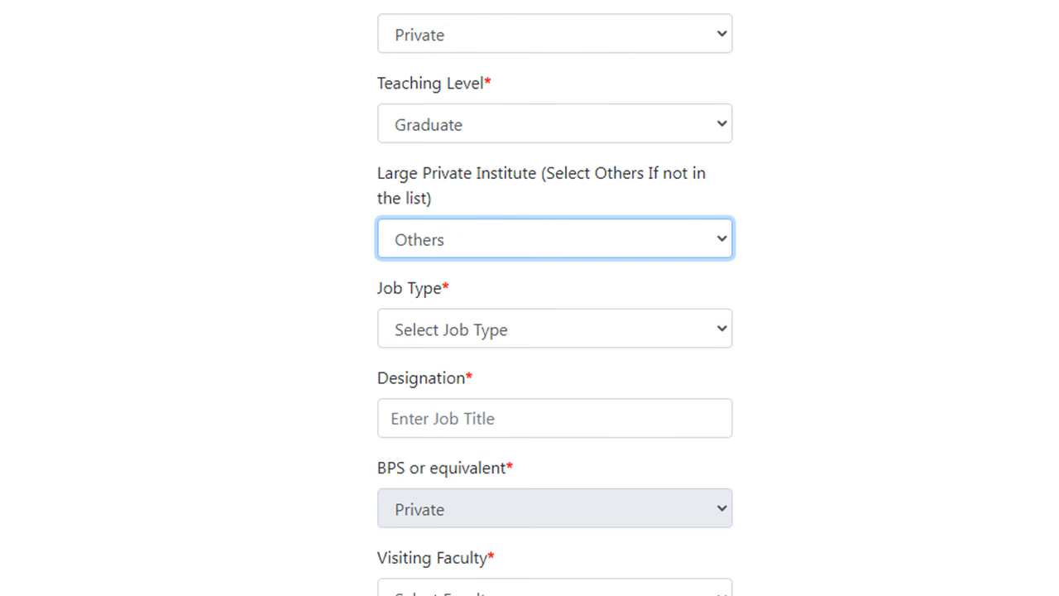
{"action": "left_click", "coordinate": [484, 340]}
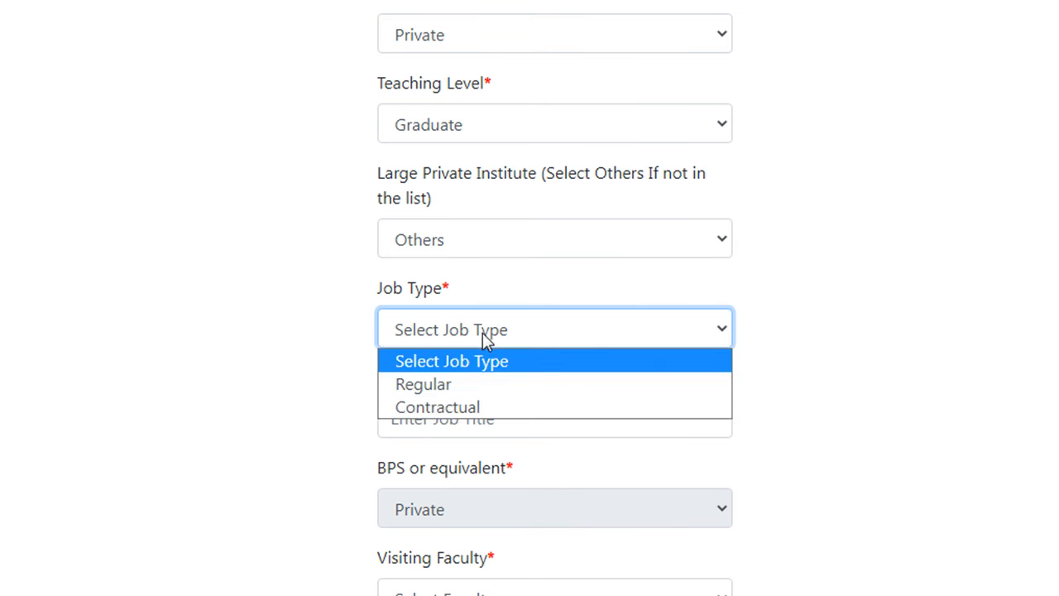
{"action": "left_click", "coordinate": [462, 385]}
Set Visiting Faculty to No in the experience details.
{"action": "scroll", "coordinate": [477, 351], "scroll_direction": "down", "scroll_amount": 3}
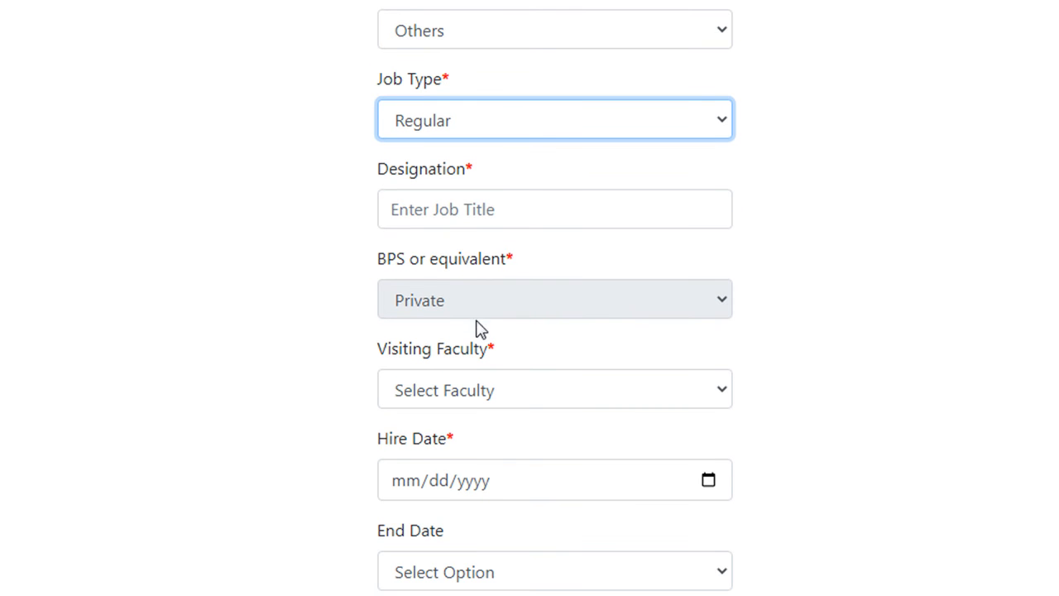
{"action": "left_click", "coordinate": [461, 212]}
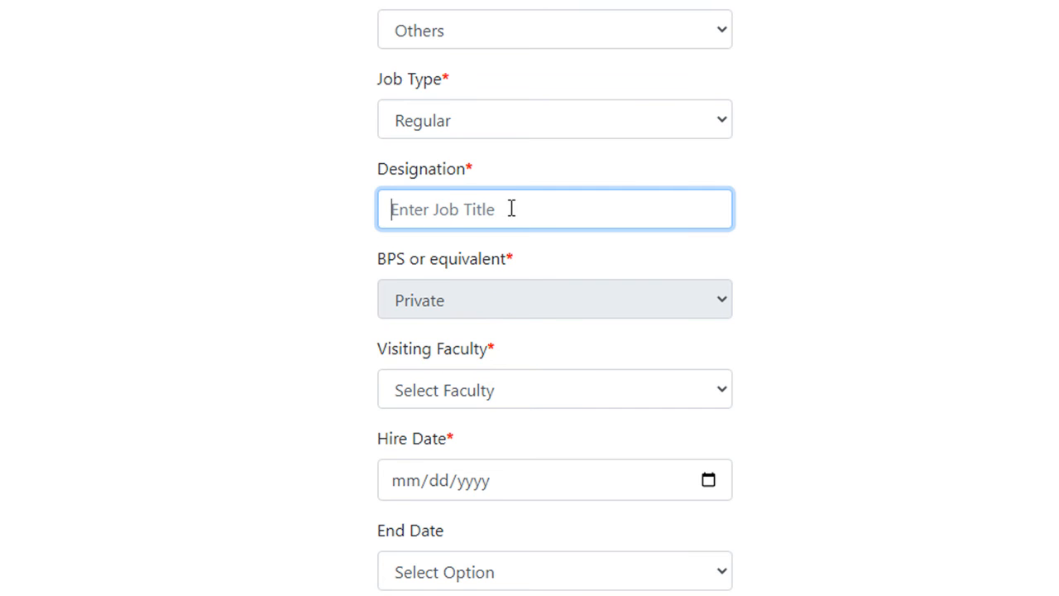
{"action": "left_click", "coordinate": [476, 296]}
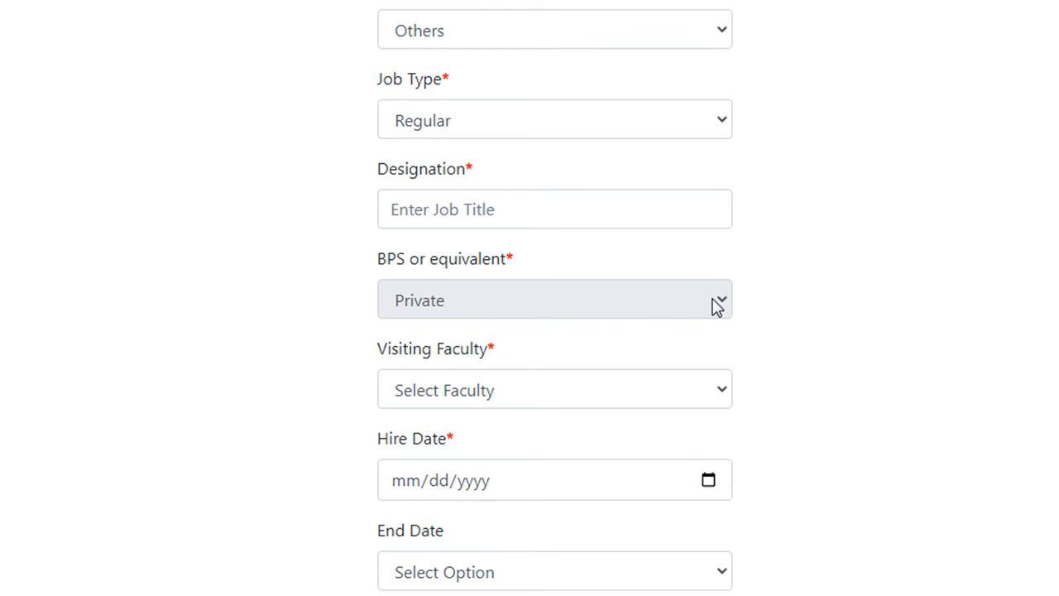
{"action": "scroll", "coordinate": [525, 327], "scroll_direction": "down", "scroll_amount": 3}
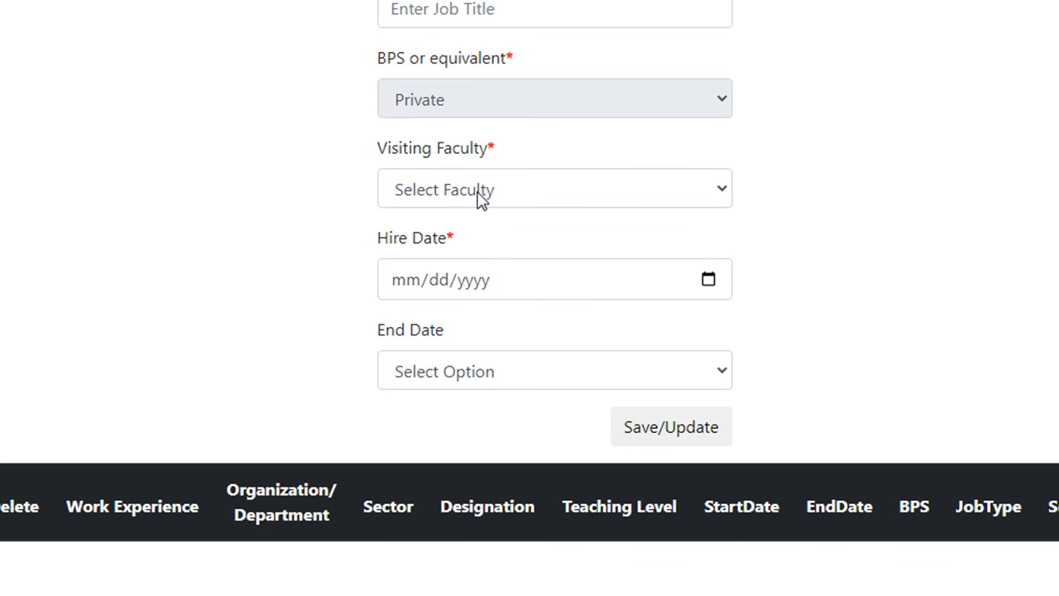
{"action": "left_click", "coordinate": [481, 198]}
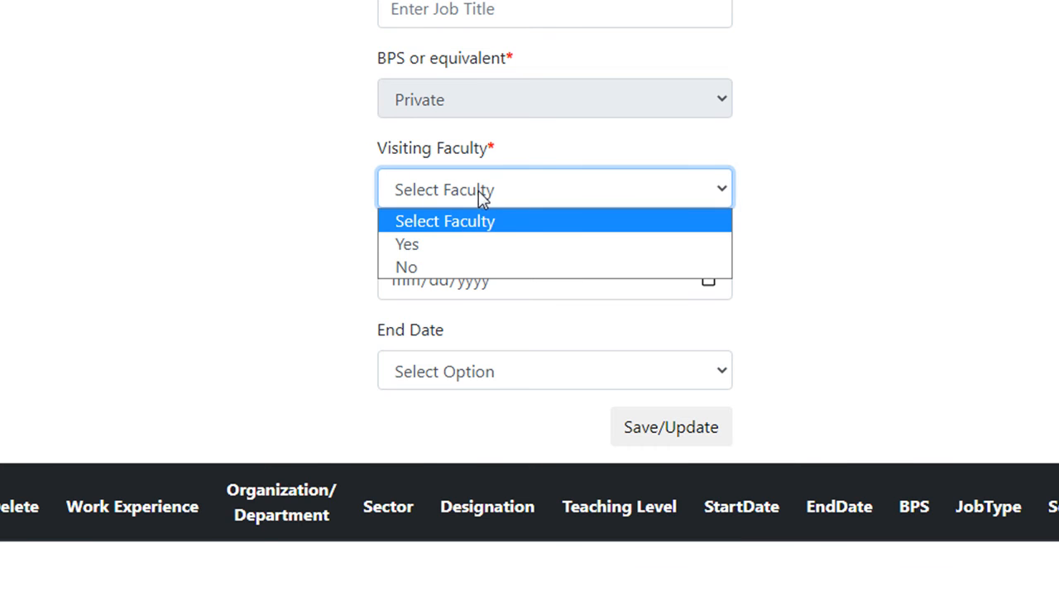
{"action": "left_click", "coordinate": [456, 246]}
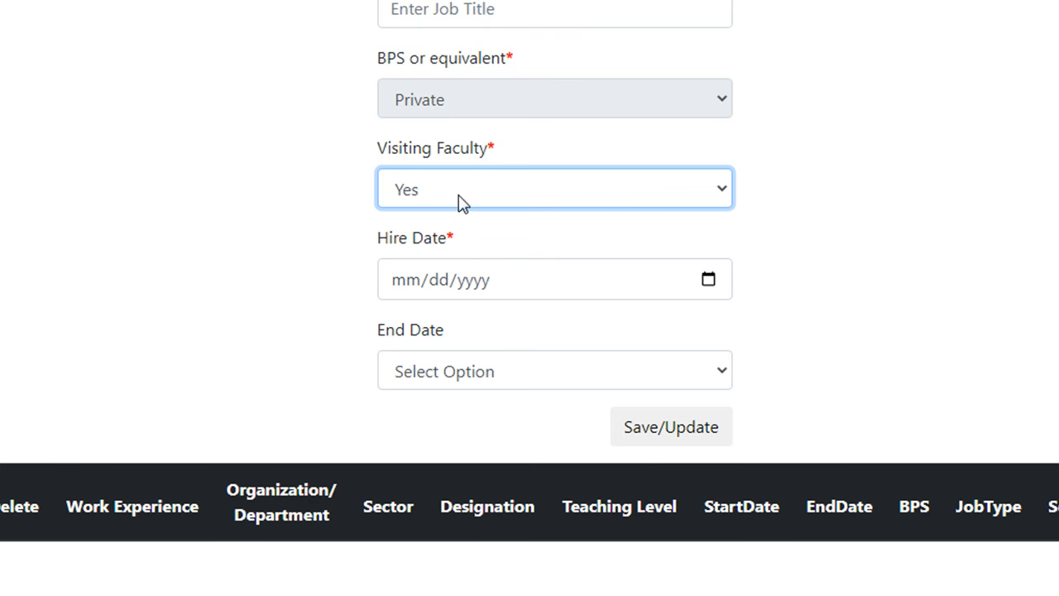
{"action": "left_click", "coordinate": [461, 204]}
{"action": "left_click", "coordinate": [454, 268]}
Set the job's end date option to To-Date in the experience details.
{"action": "left_click", "coordinate": [470, 282]}
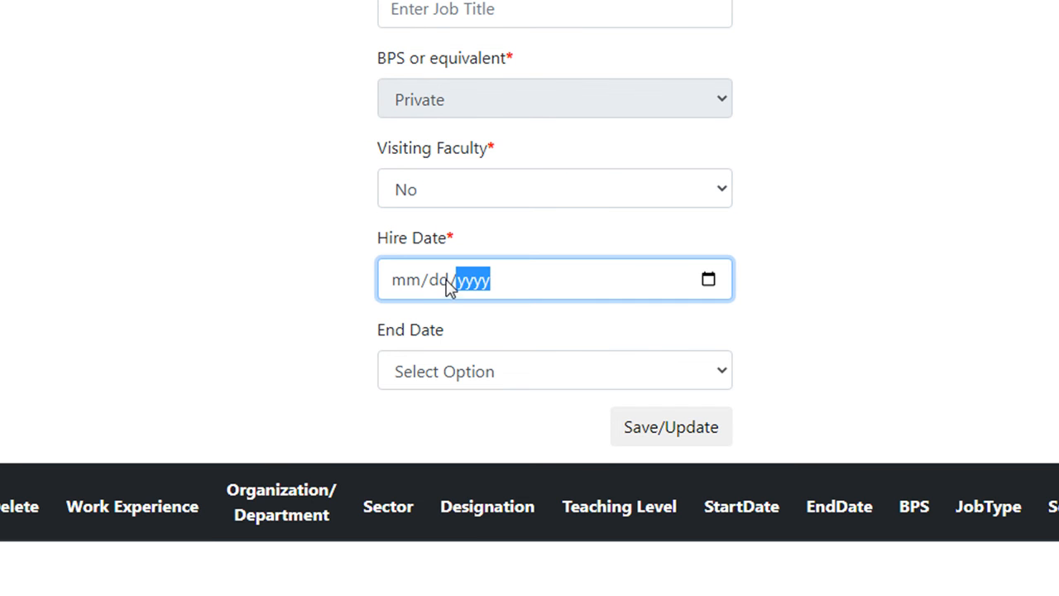
{"action": "scroll", "coordinate": [447, 281], "scroll_direction": "up", "scroll_amount": 10}
{"action": "scroll", "coordinate": [445, 278], "scroll_direction": "down", "scroll_amount": 1}
{"action": "scroll", "coordinate": [442, 273], "scroll_direction": "down", "scroll_amount": 10}
{"action": "left_click", "coordinate": [475, 378]}
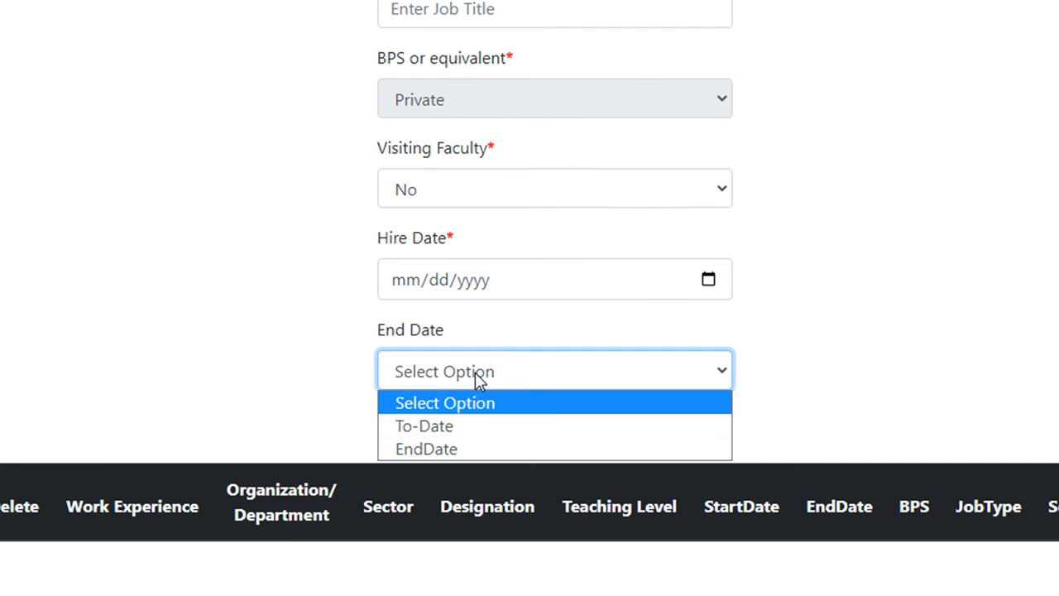
{"action": "left_click", "coordinate": [456, 427]}
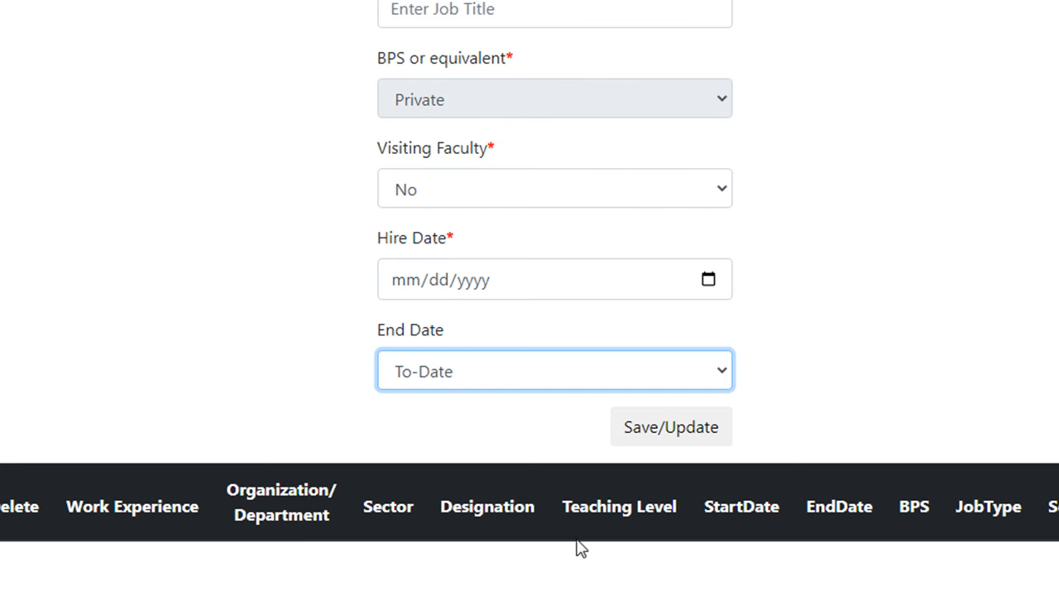
Leave the experience form and go back through the profile forms to the three-step application dashboard.
{"action": "scroll", "coordinate": [516, 494], "scroll_direction": "up", "scroll_amount": 10}
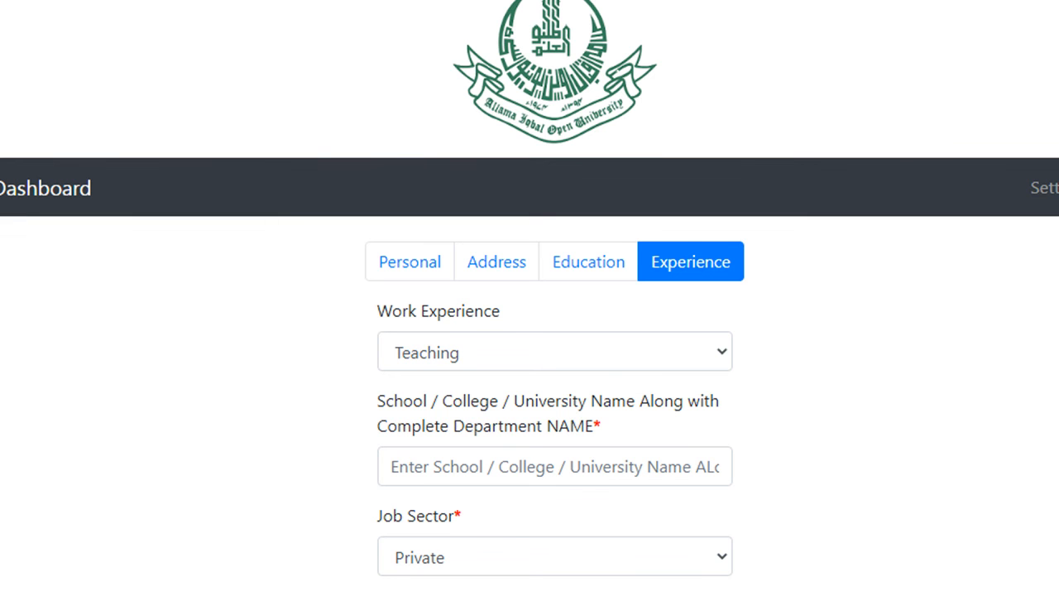
{"action": "key", "text": "alt+Left"}
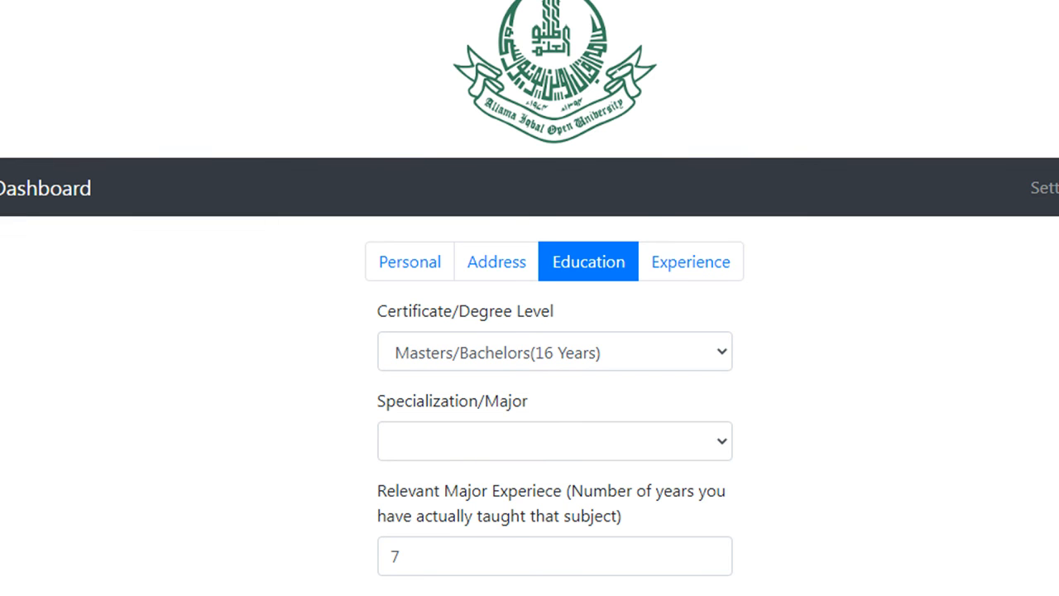
{"action": "key", "text": "alt+Left"}
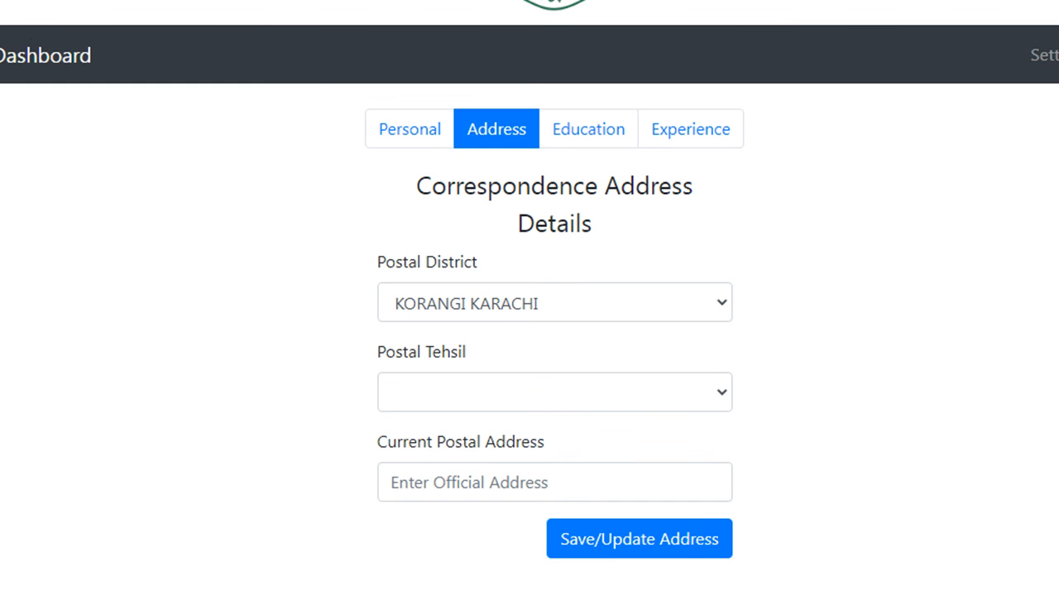
{"action": "key", "text": "alt+Left"}
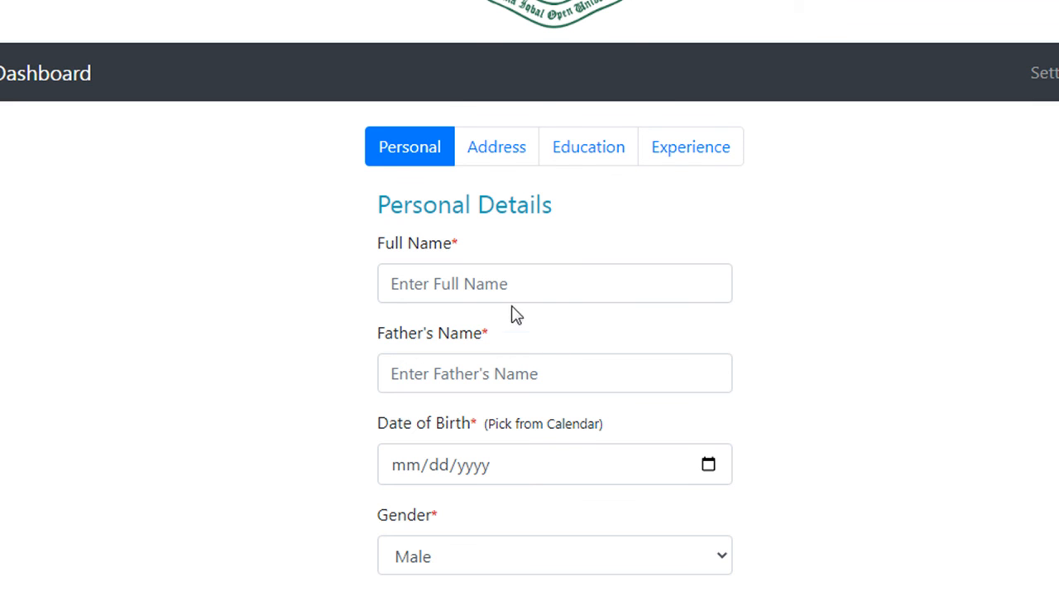
{"action": "key", "text": "alt+Left"}
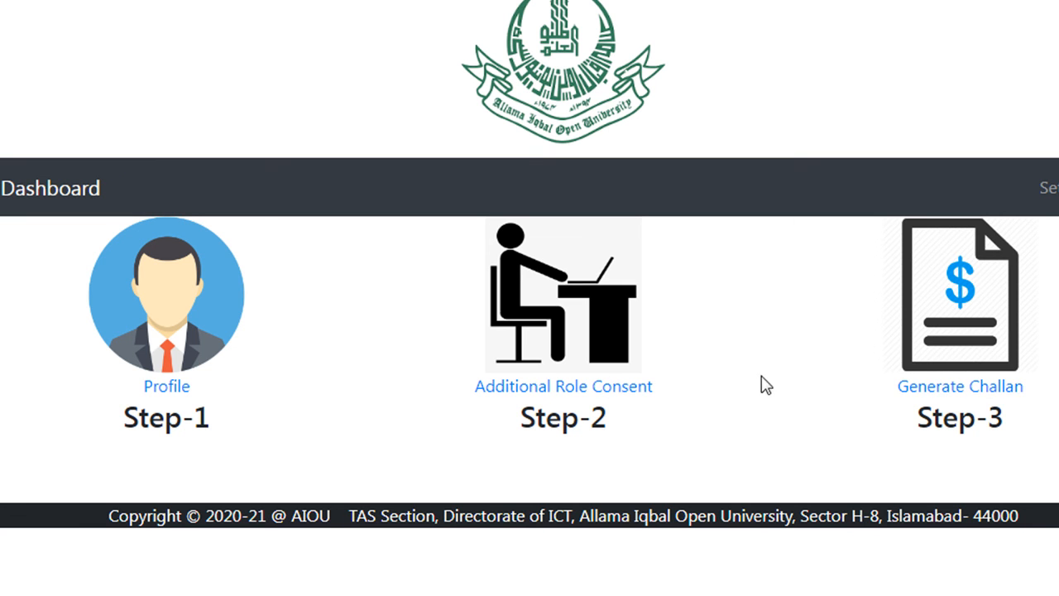
Open the Additional Role Consent step, dismiss its tutor profile instructions and return to the dashboard.
{"action": "left_click", "coordinate": [631, 392]}
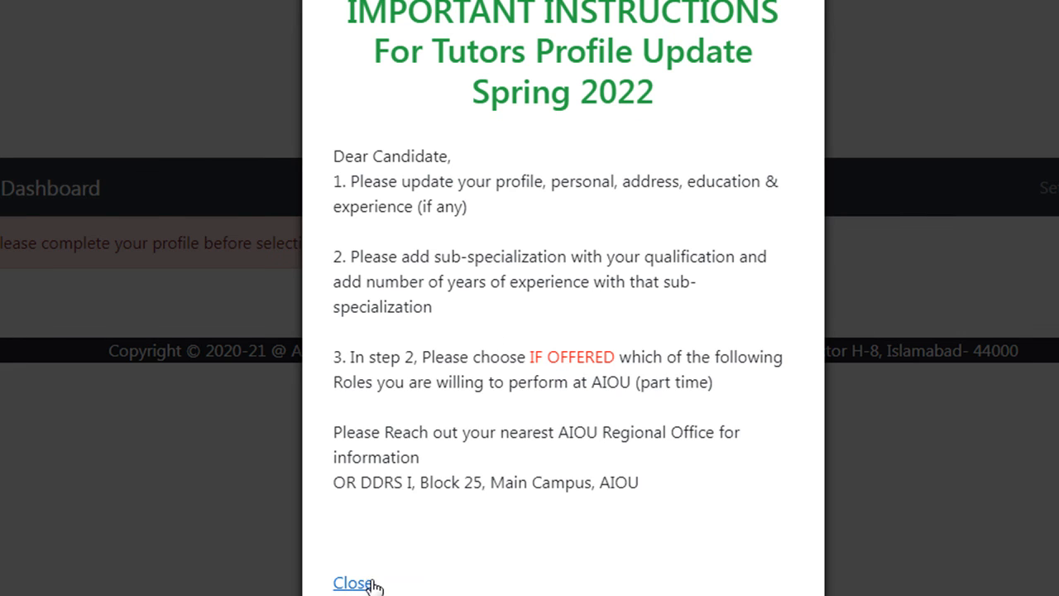
{"action": "left_click", "coordinate": [361, 584]}
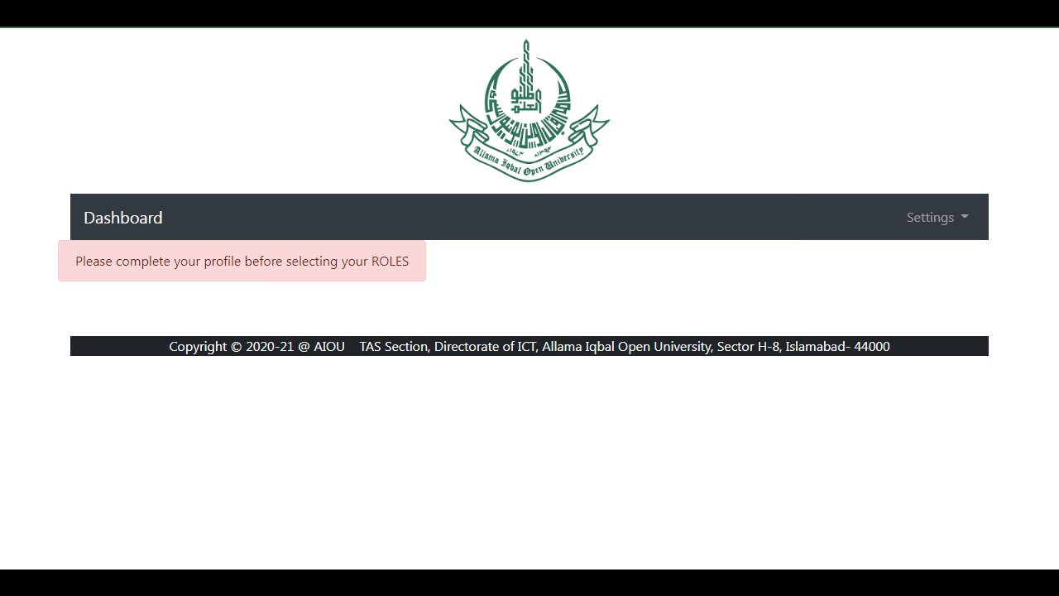
{"action": "key", "text": "alt+Left"}
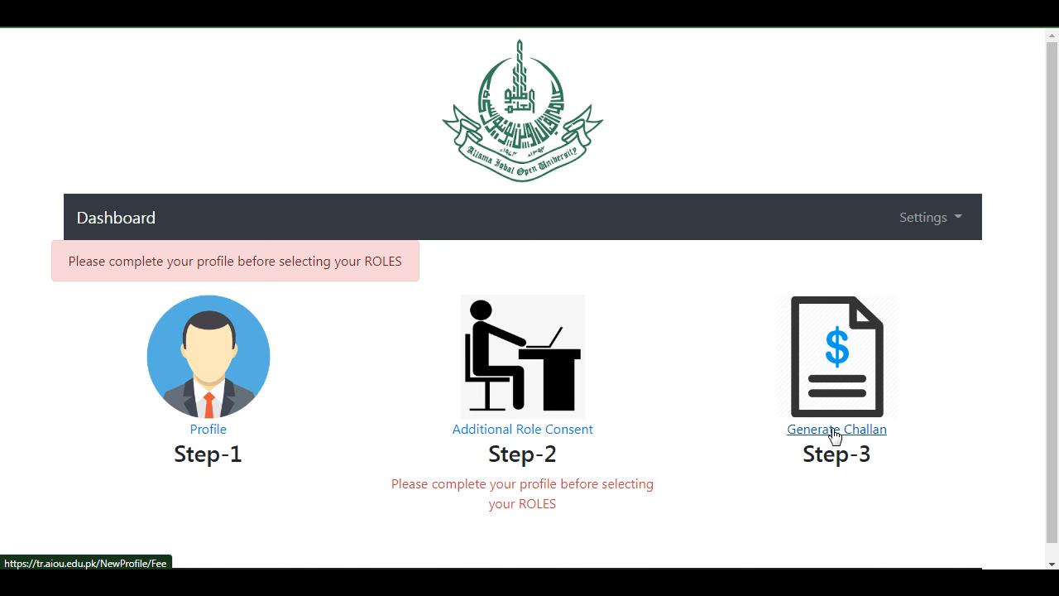
Open the Generate Challan step and read its terms and conditions and the challan table.
{"action": "left_click", "coordinate": [832, 436]}
{"action": "scroll", "coordinate": [361, 330], "scroll_direction": "down", "scroll_amount": 2}
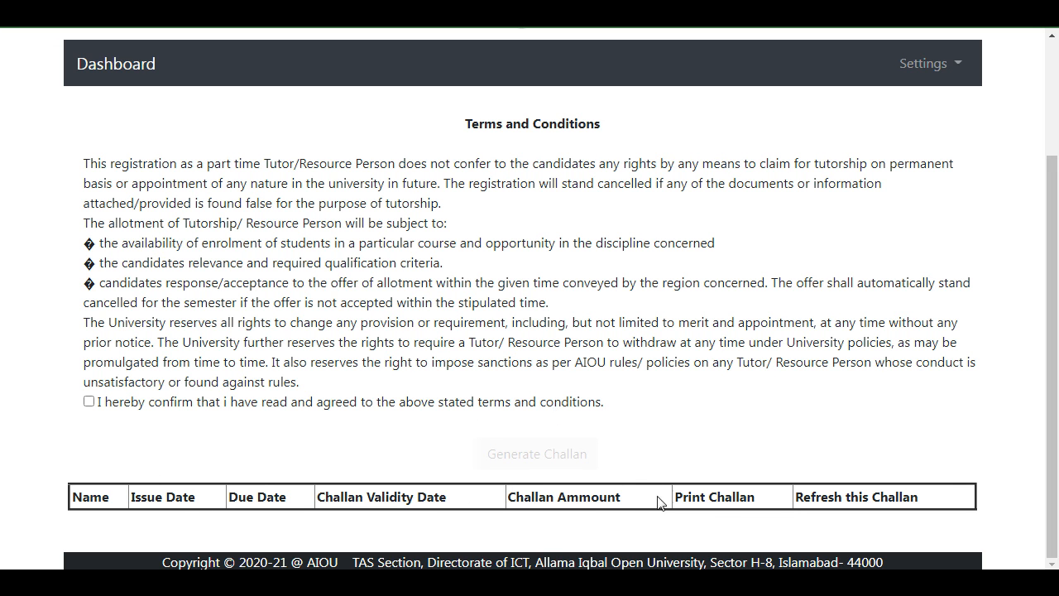
{"action": "scroll", "coordinate": [298, 253], "scroll_direction": "up", "scroll_amount": 2}
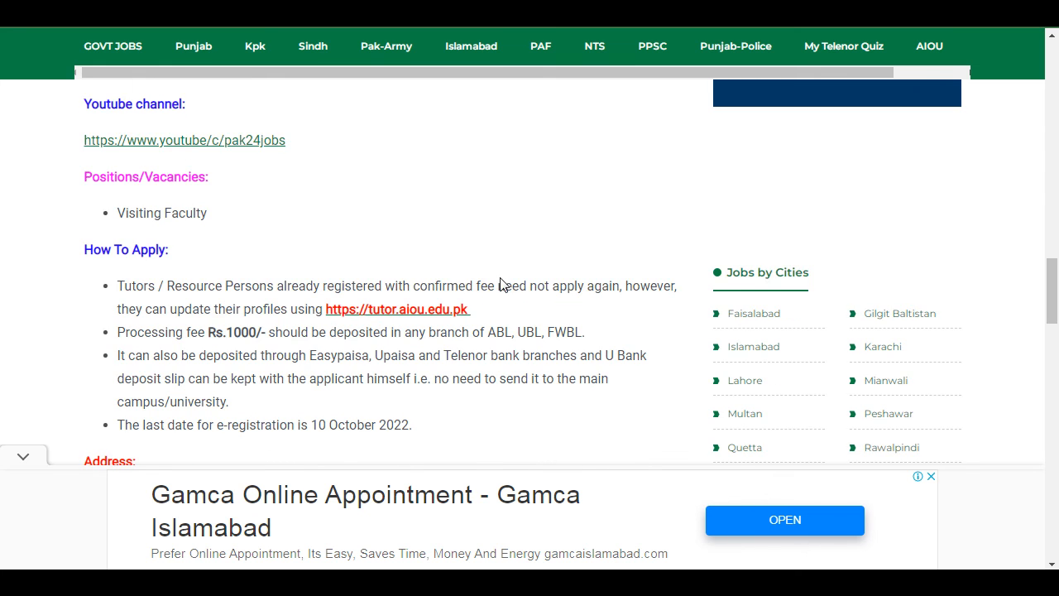
Switch to the Pakistani government jobs site and open its WhatsApp group joining page to view the Govt Jobs Group links.
{"action": "scroll", "coordinate": [500, 284], "scroll_direction": "up", "scroll_amount": 15}
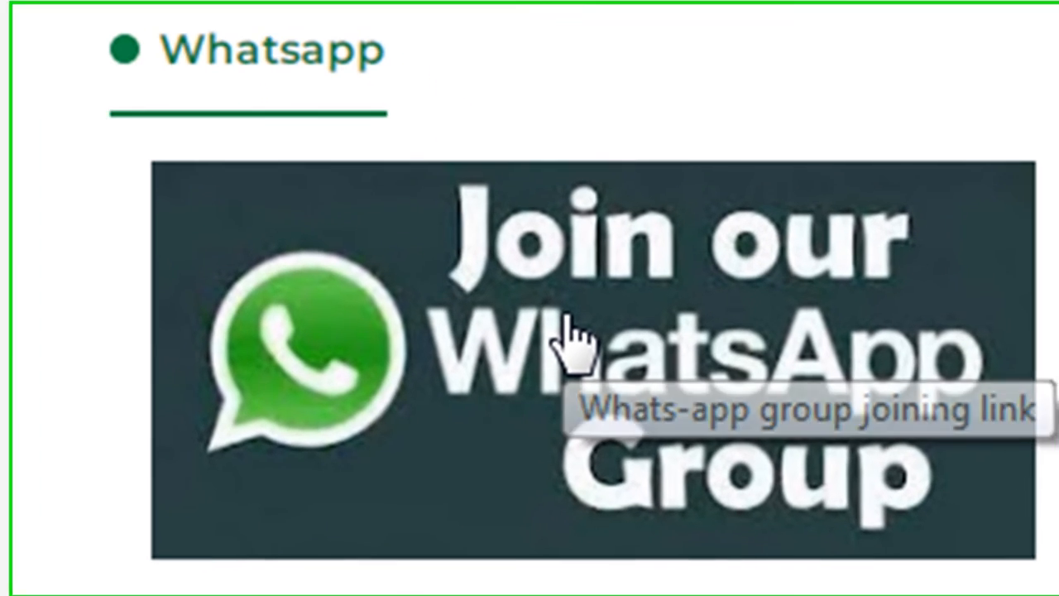
{"action": "left_click", "coordinate": [769, 371]}
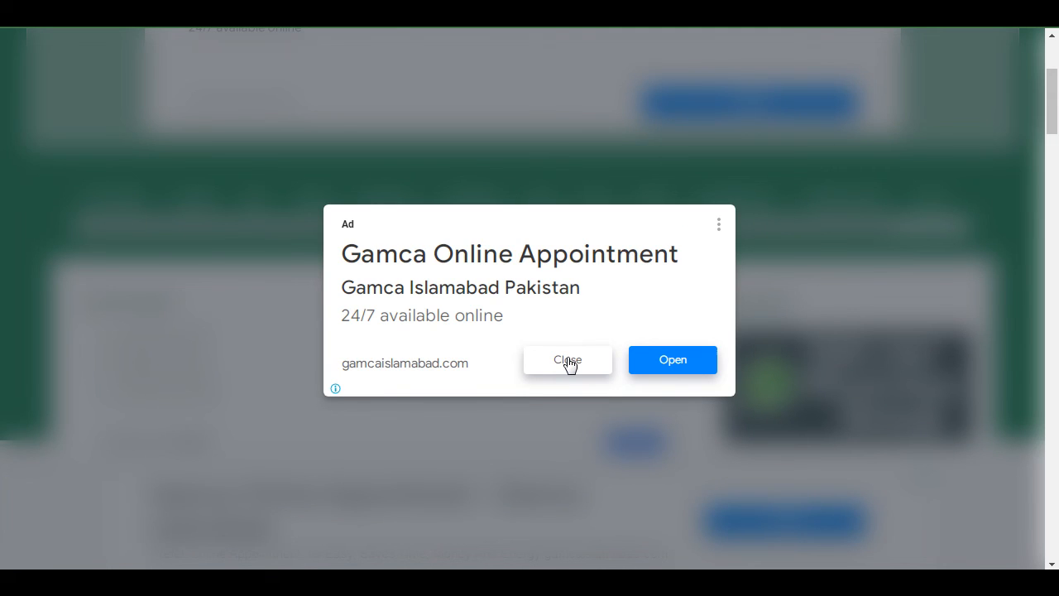
{"action": "left_click", "coordinate": [567, 360]}
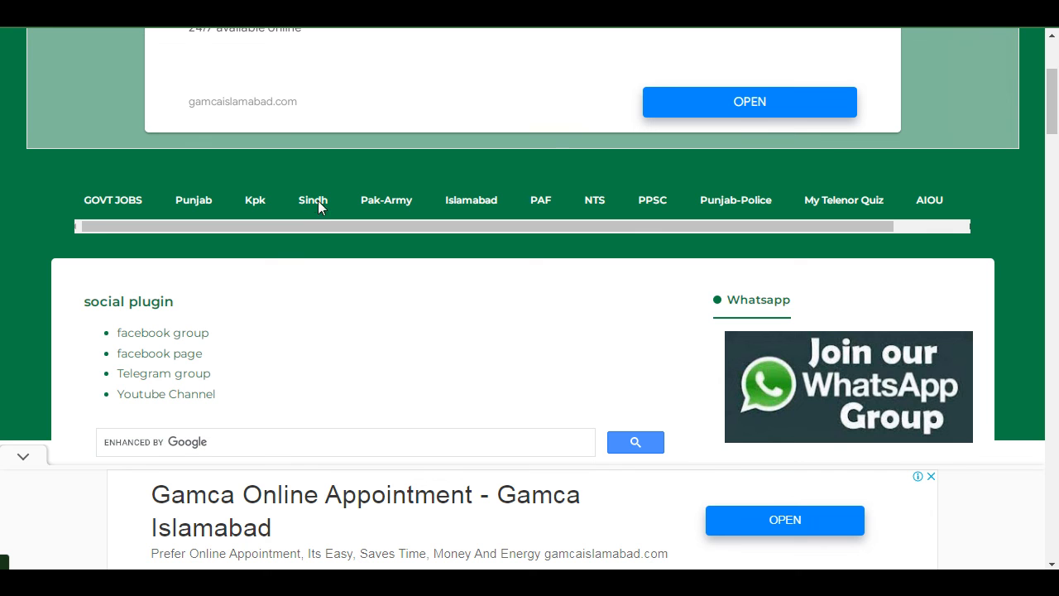
{"action": "scroll", "coordinate": [347, 210], "scroll_direction": "down", "scroll_amount": 6}
{"action": "scroll", "coordinate": [352, 217], "scroll_direction": "down", "scroll_amount": 4}
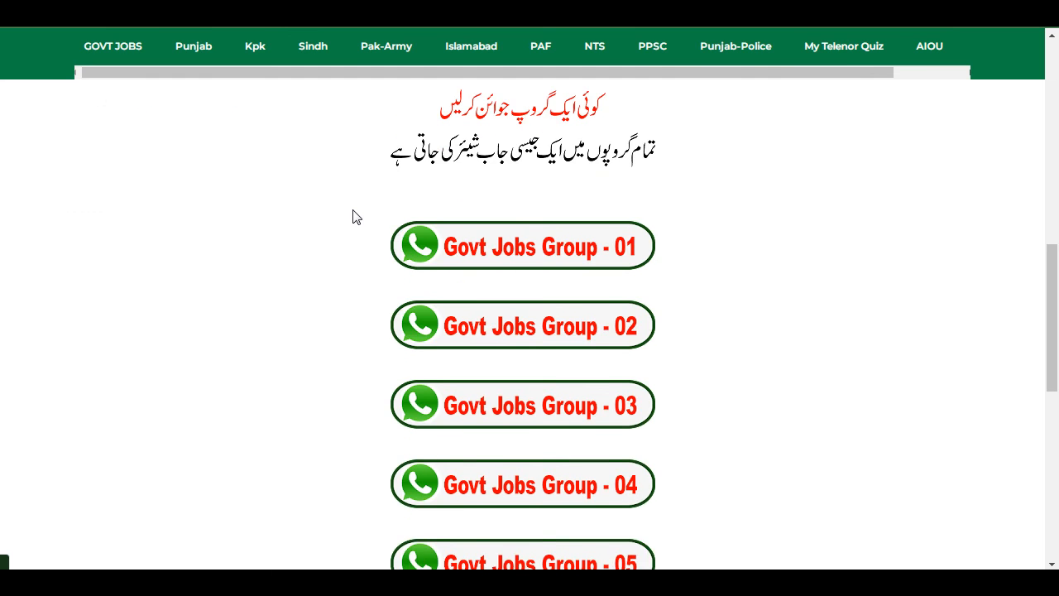
Highlight the social plugin links from facebook group to Youtube Channel and review the WhatsApp group joining section.
{"action": "scroll", "coordinate": [237, 179], "scroll_direction": "up", "scroll_amount": 9}
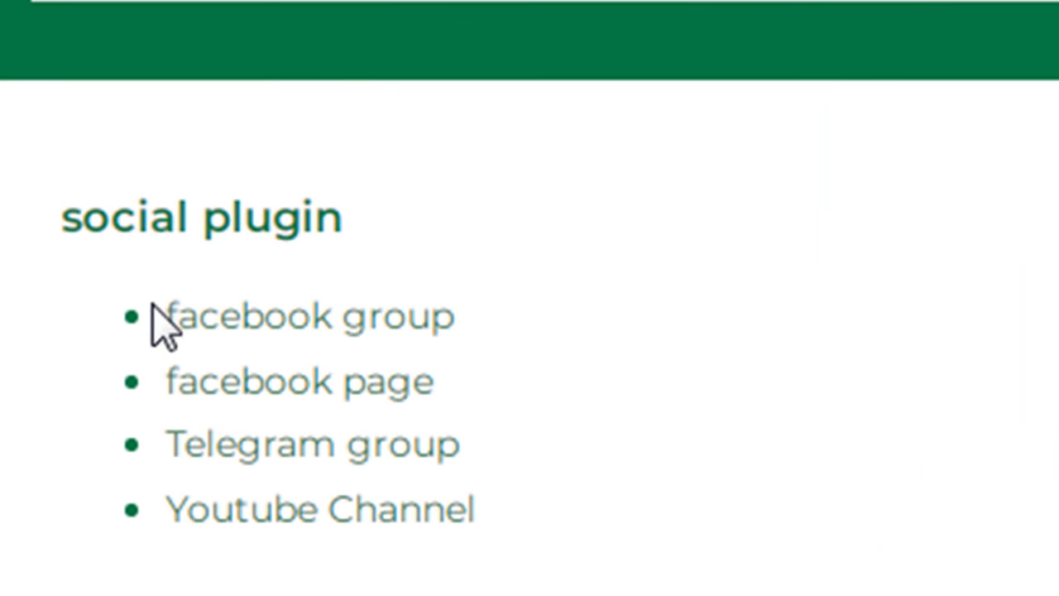
{"action": "left_click_drag", "start_coordinate": [120, 311], "coordinate": [194, 356]}
{"action": "left_click_drag", "start_coordinate": [374, 439], "coordinate": [492, 511]}
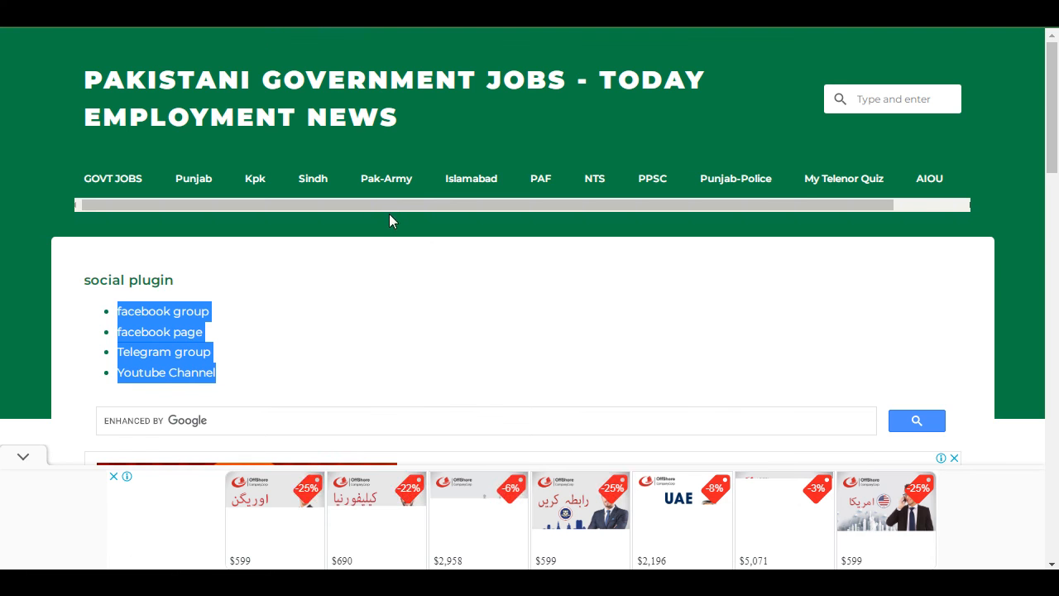
{"action": "scroll", "coordinate": [395, 203], "scroll_direction": "down", "scroll_amount": 10}
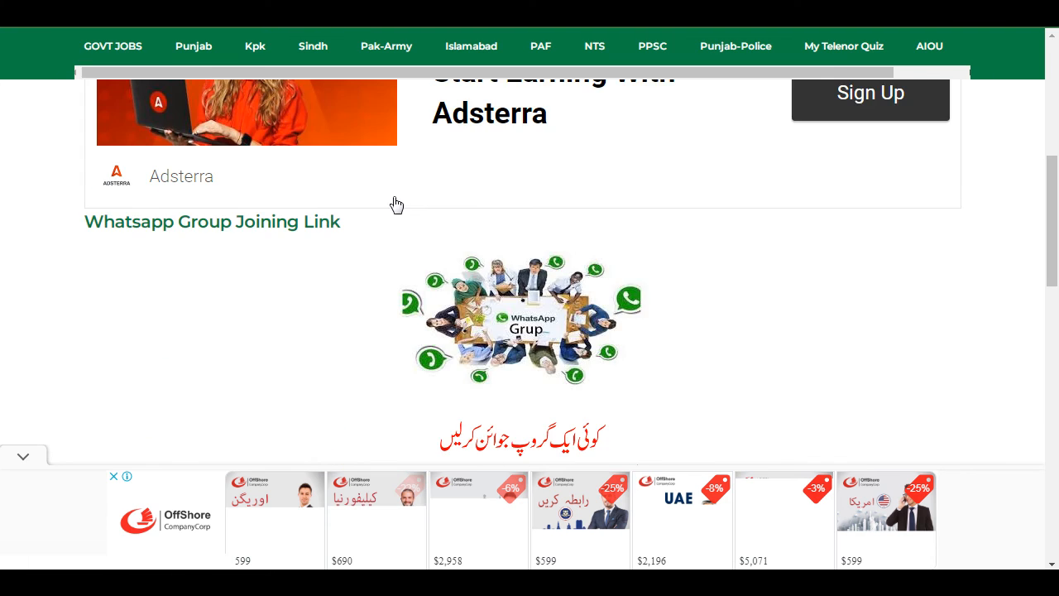